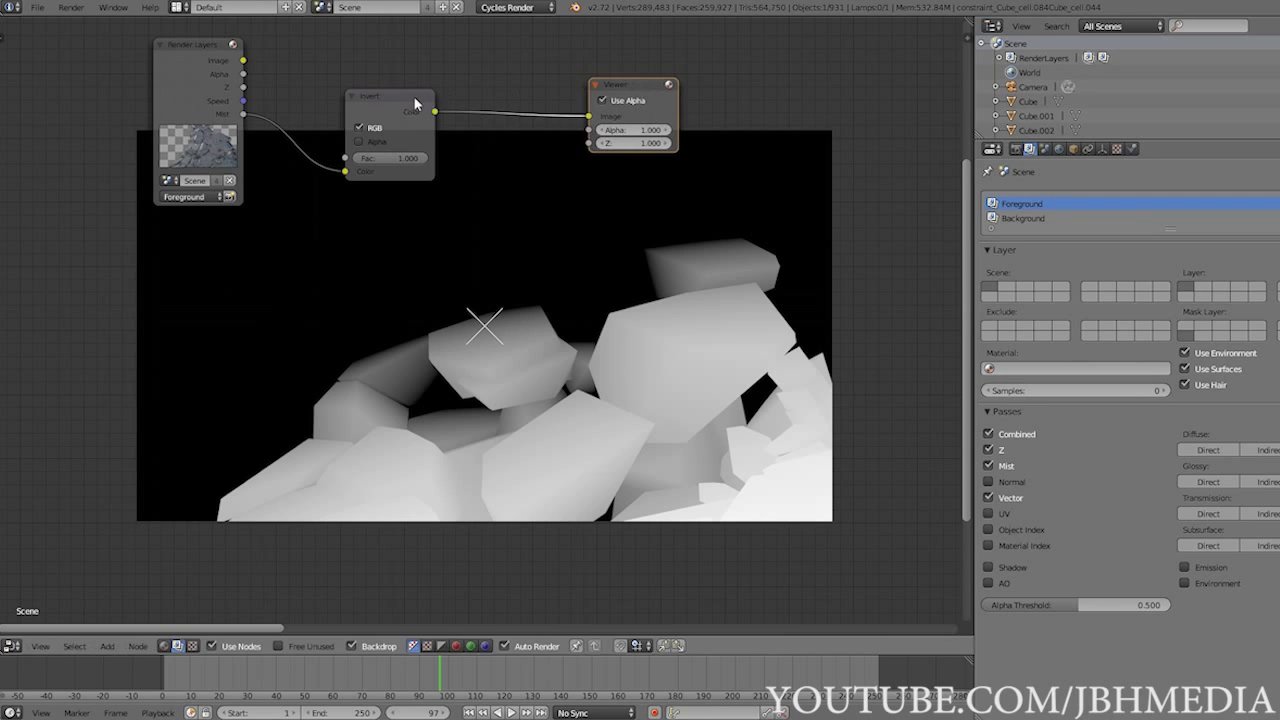
Reposition the Invert and Render Layers nodes in the compositing node tree.
left_click_drag(414, 106, 470, 84)
left_click_drag(200, 97, 248, 132)
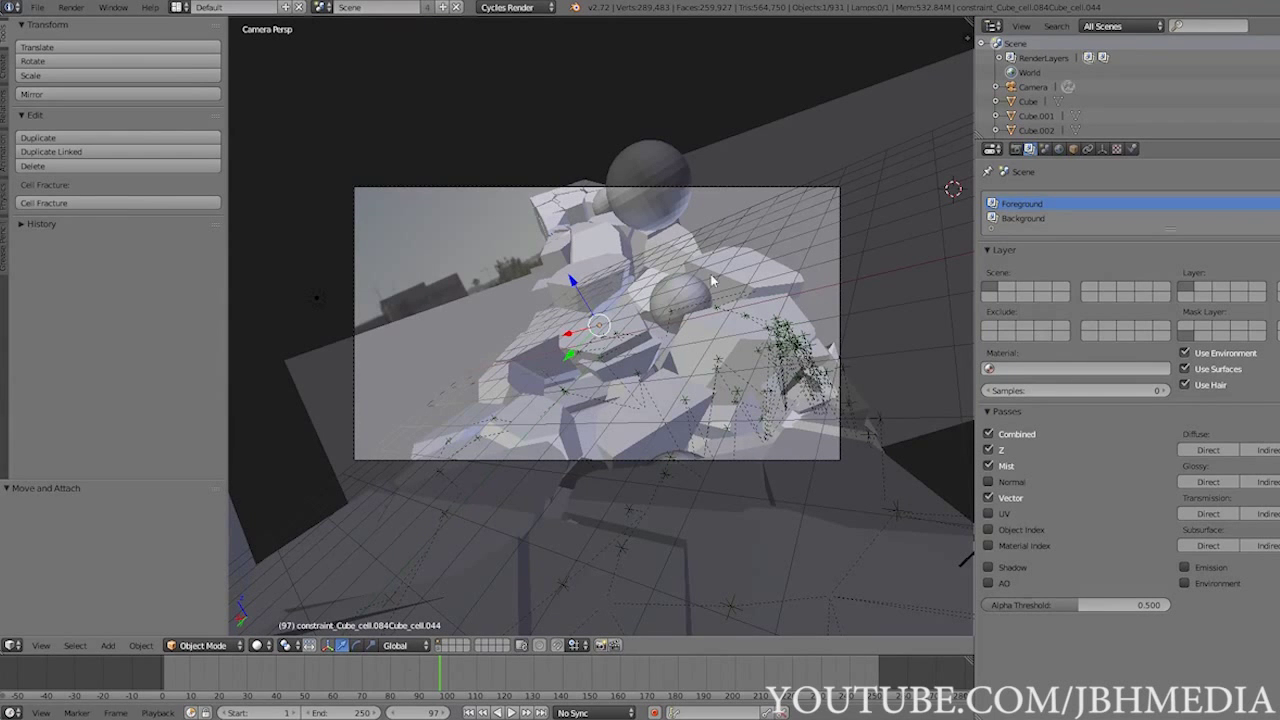
Set the current frame to 98 and render the image.
mouse_move(416, 690)
left_mouse_down()
mouse_move(386, 688)
mouse_move(445, 672)
left_mouse_up()
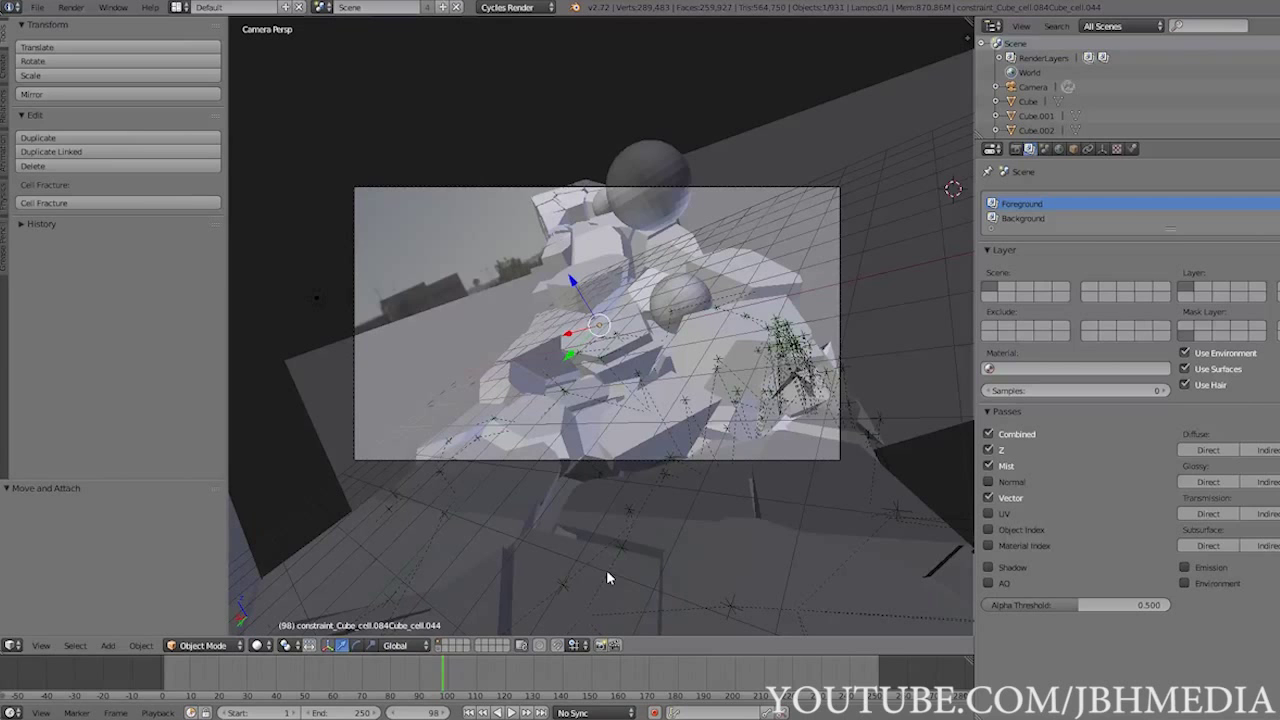
left_click(1016, 148)
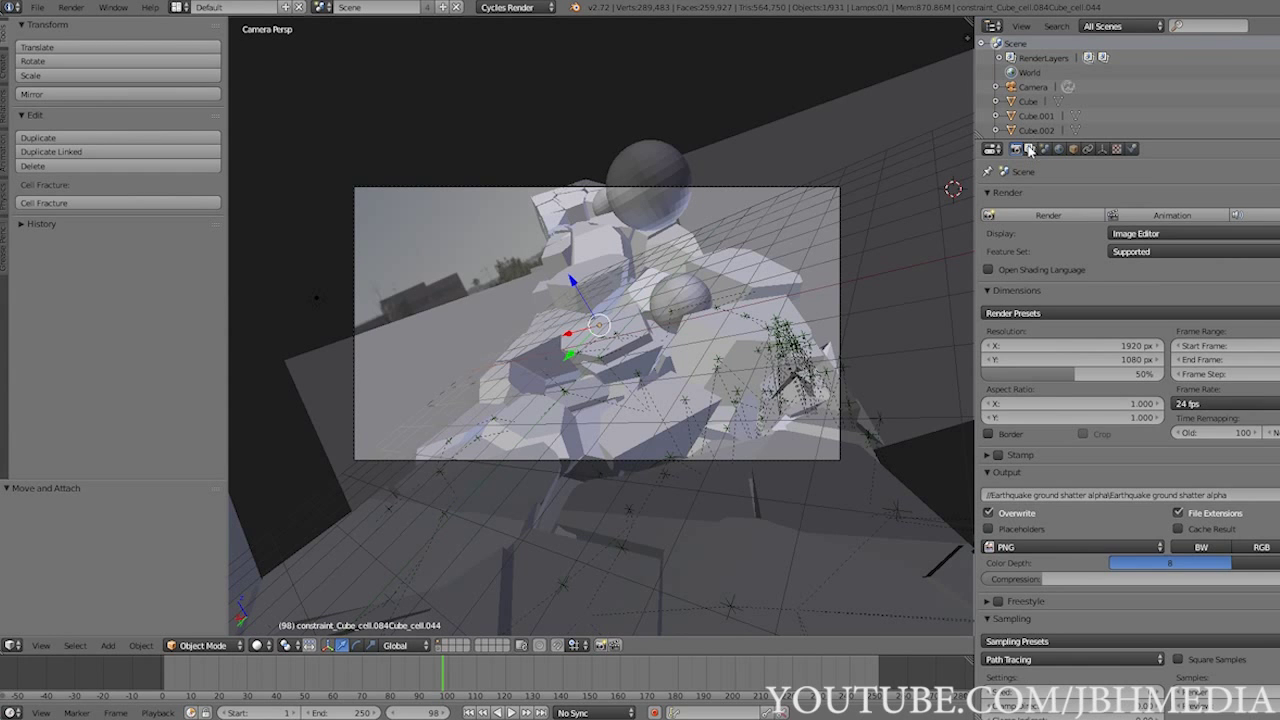
left_click(1030, 149)
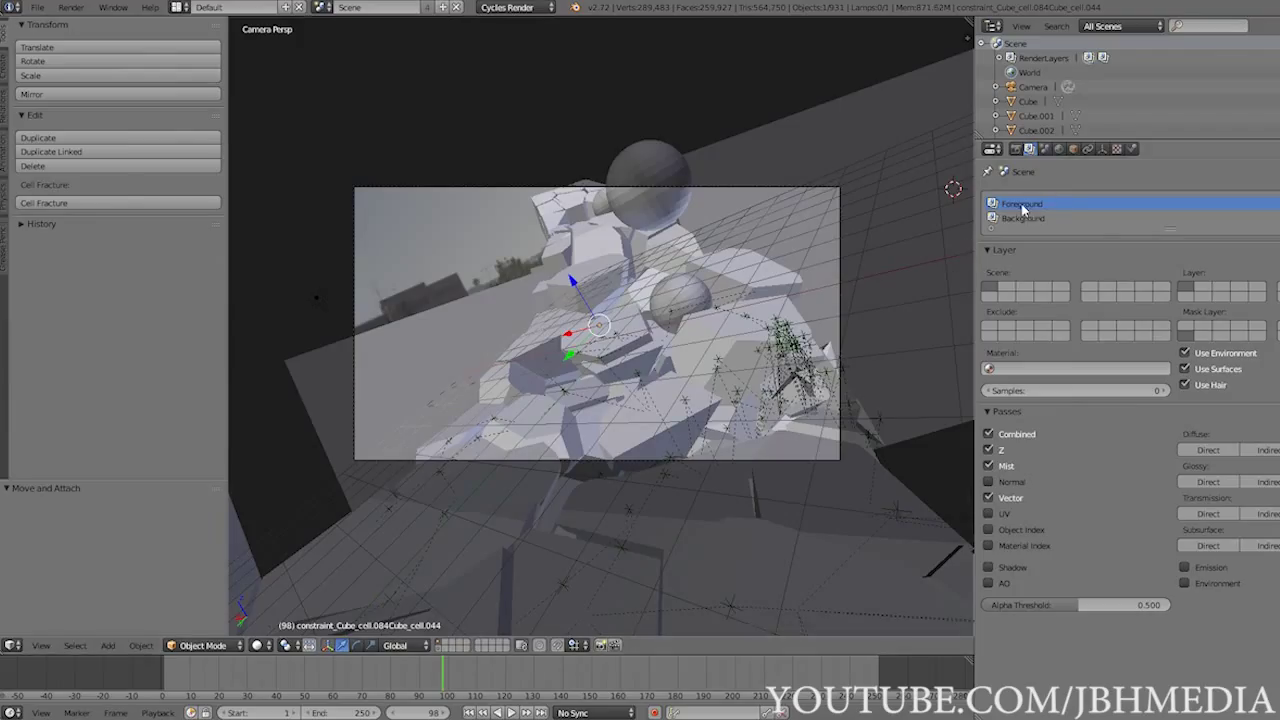
left_click(1015, 148)
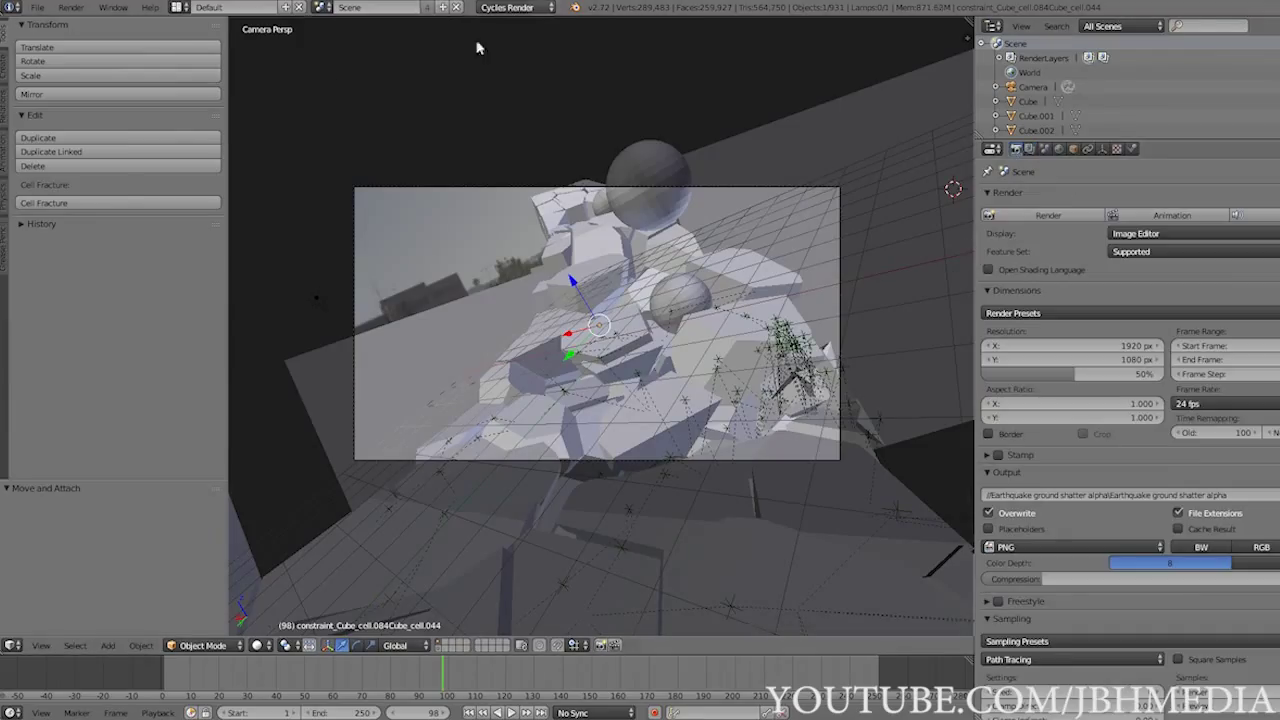
left_click(72, 10)
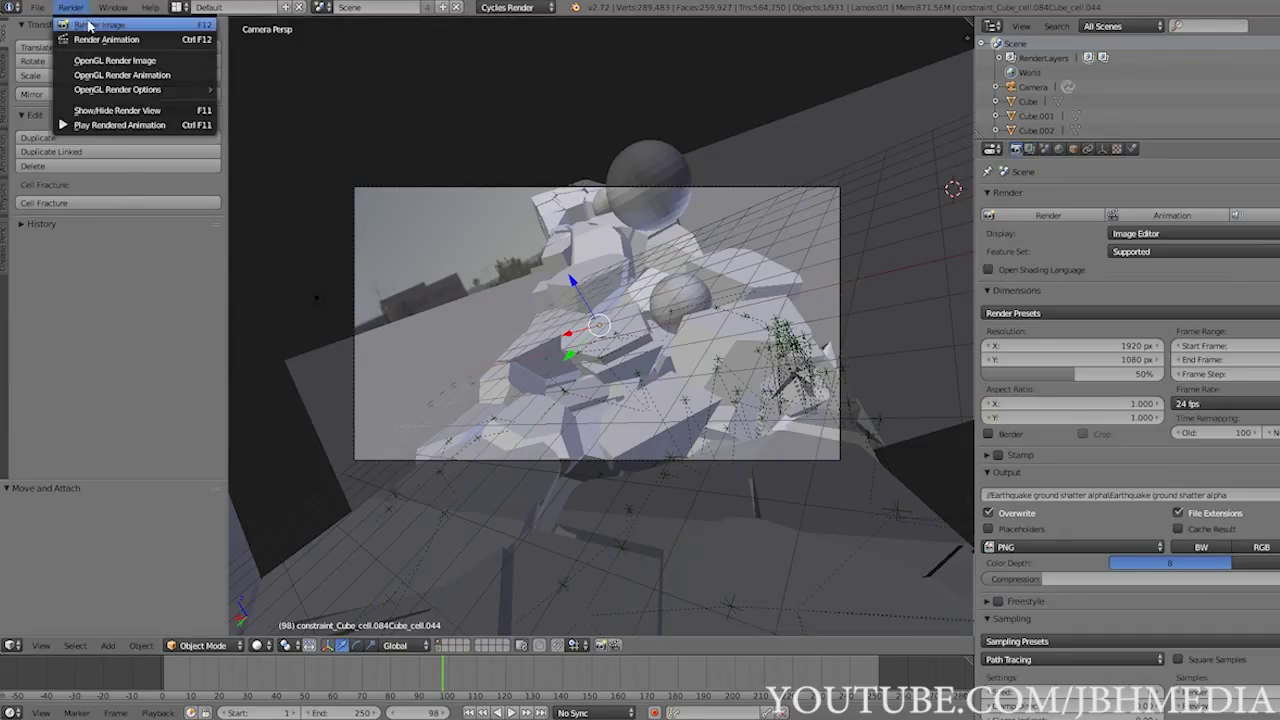
left_click(88, 24)
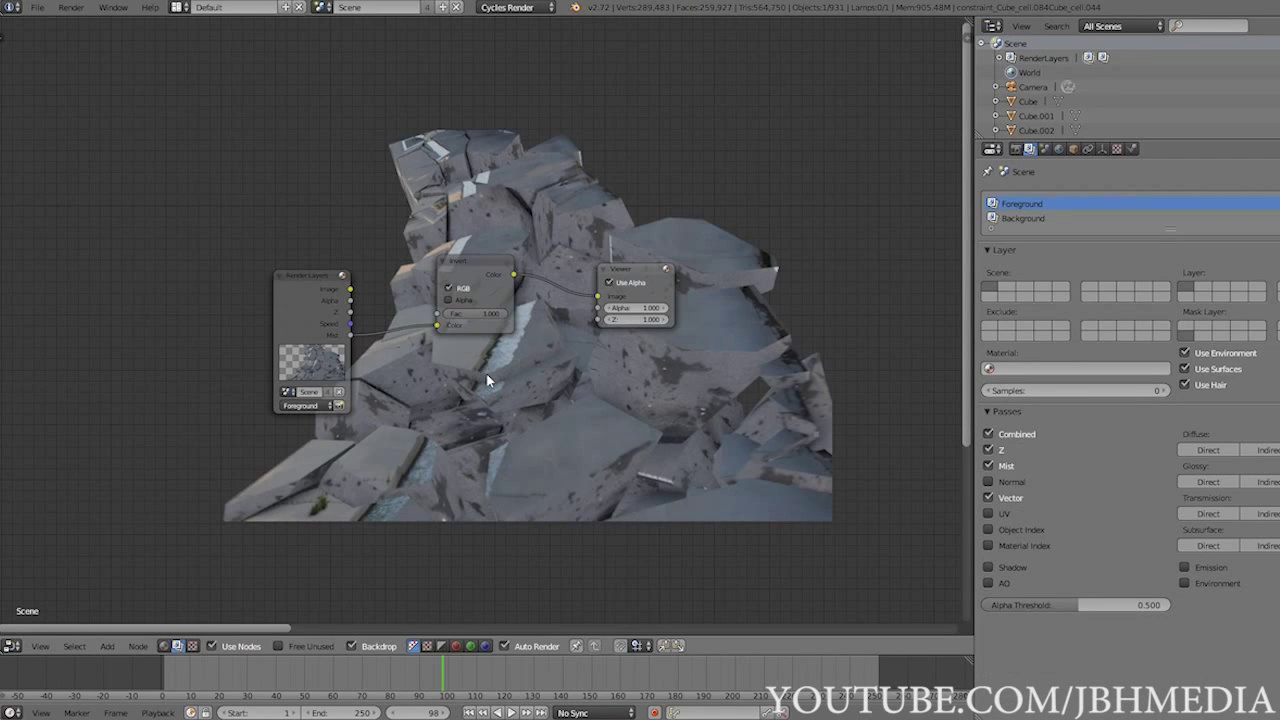
Switch the main area to the 3D View and back to the Node Editor's compositing nodes.
scroll(450, 452, "up", 2)
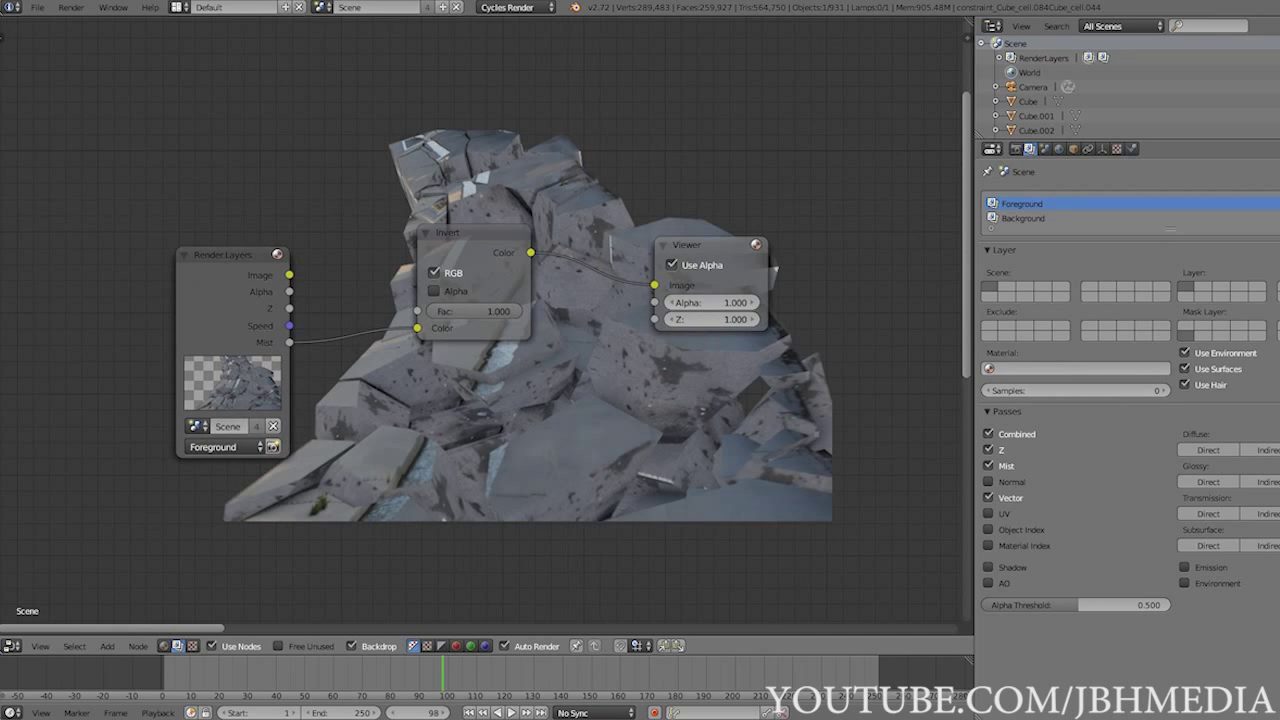
left_click(10, 646)
left_click(10, 638)
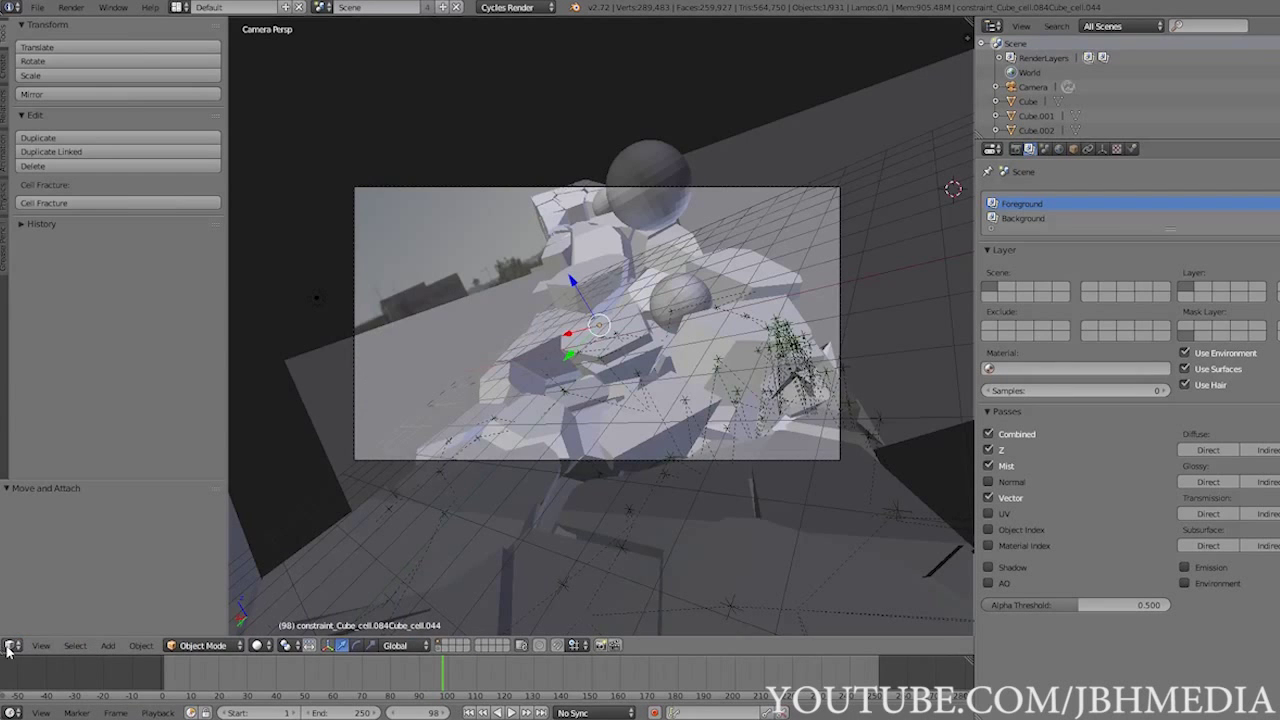
left_click(10, 646)
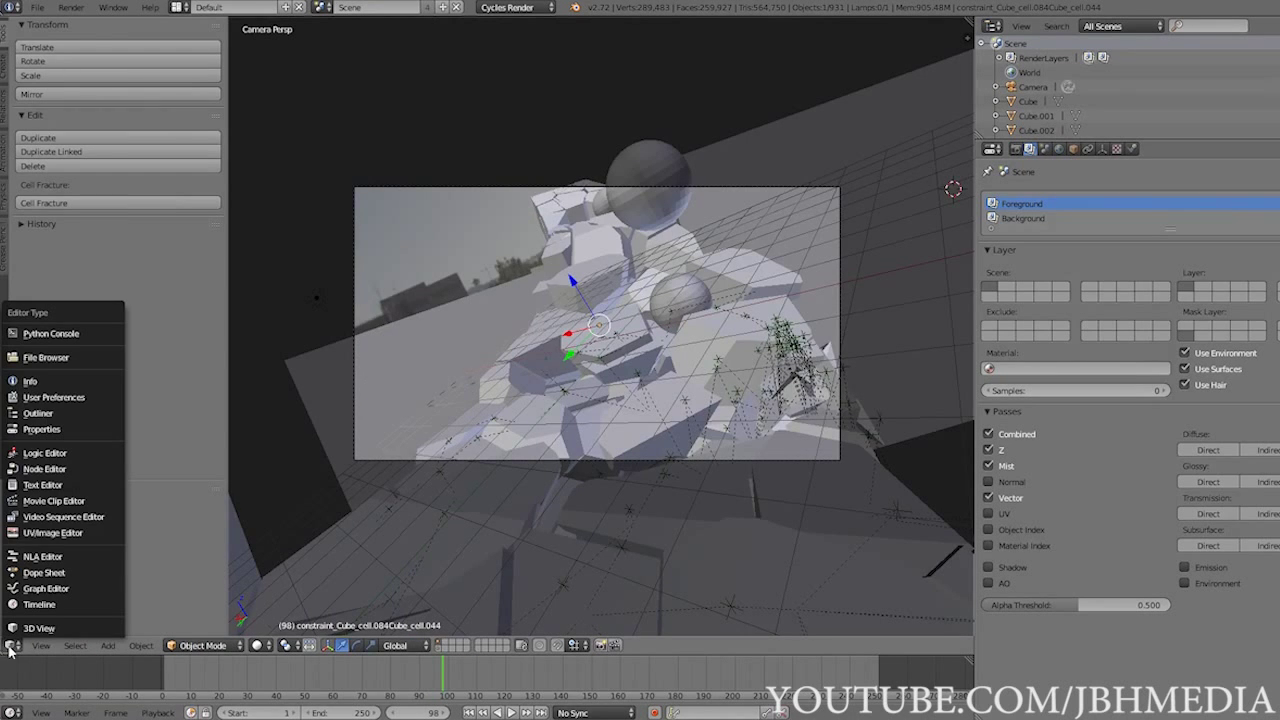
left_click(44, 469)
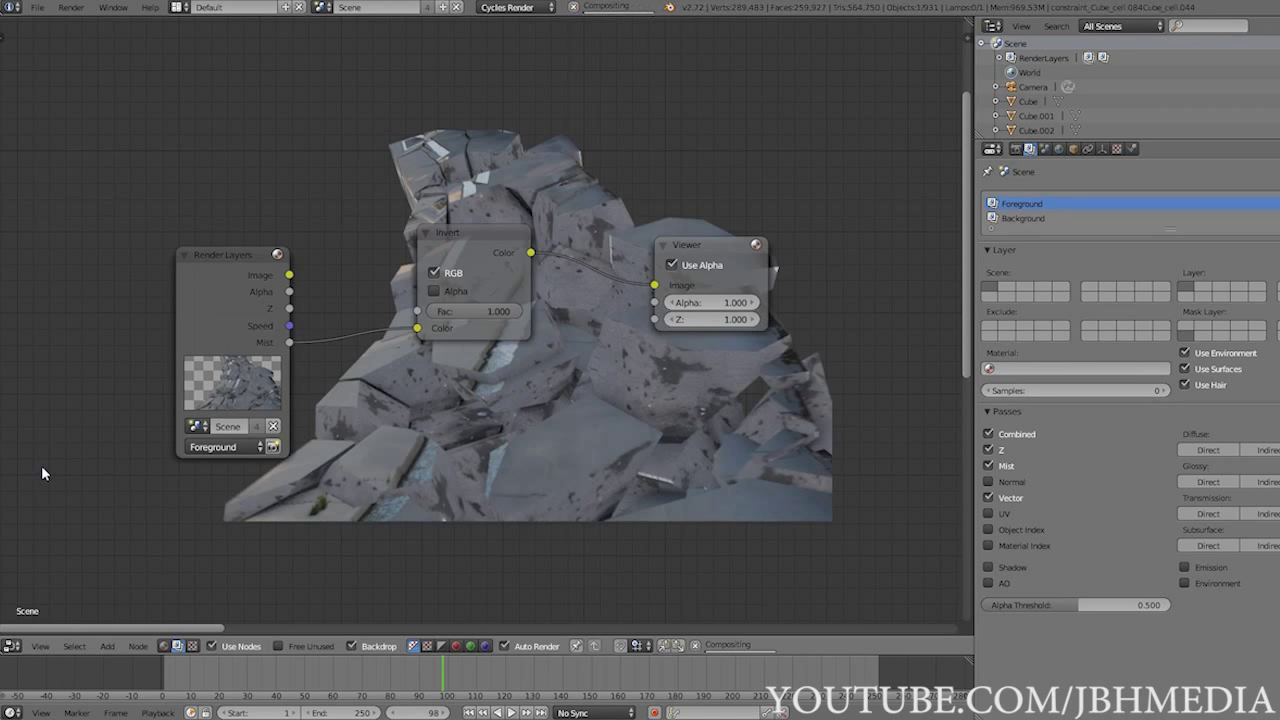
left_click(178, 648)
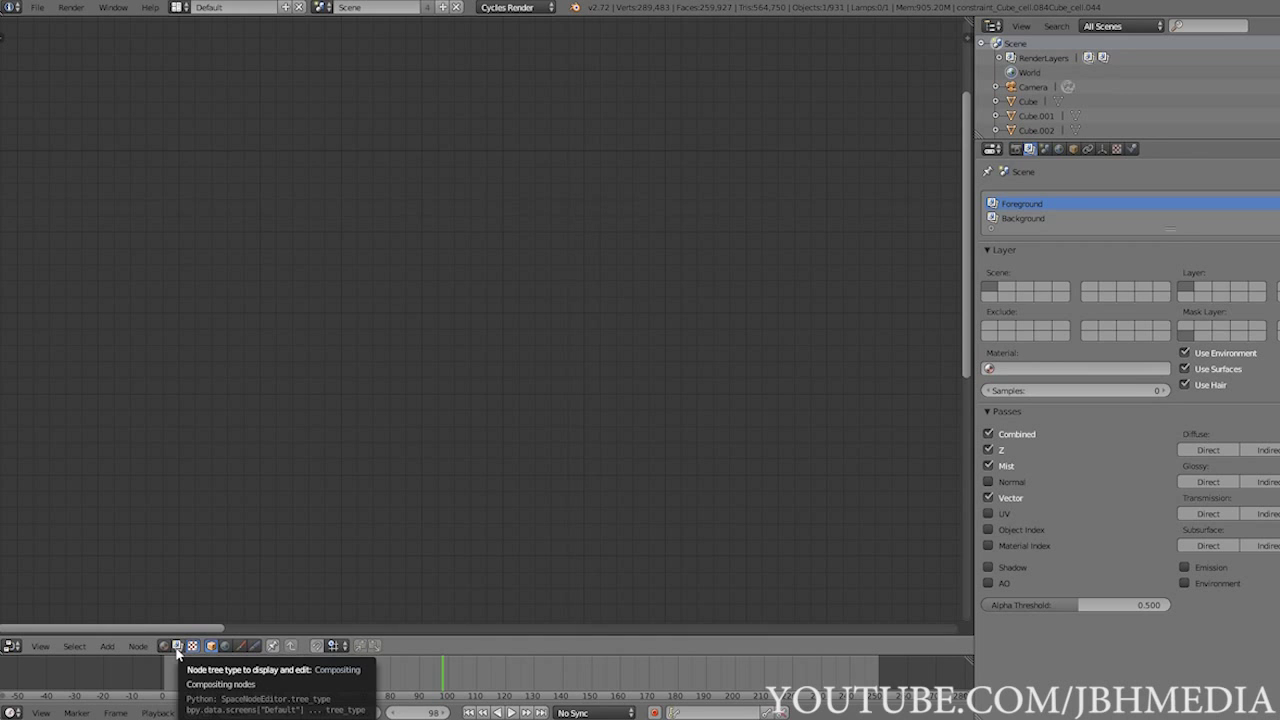
left_click(177, 647)
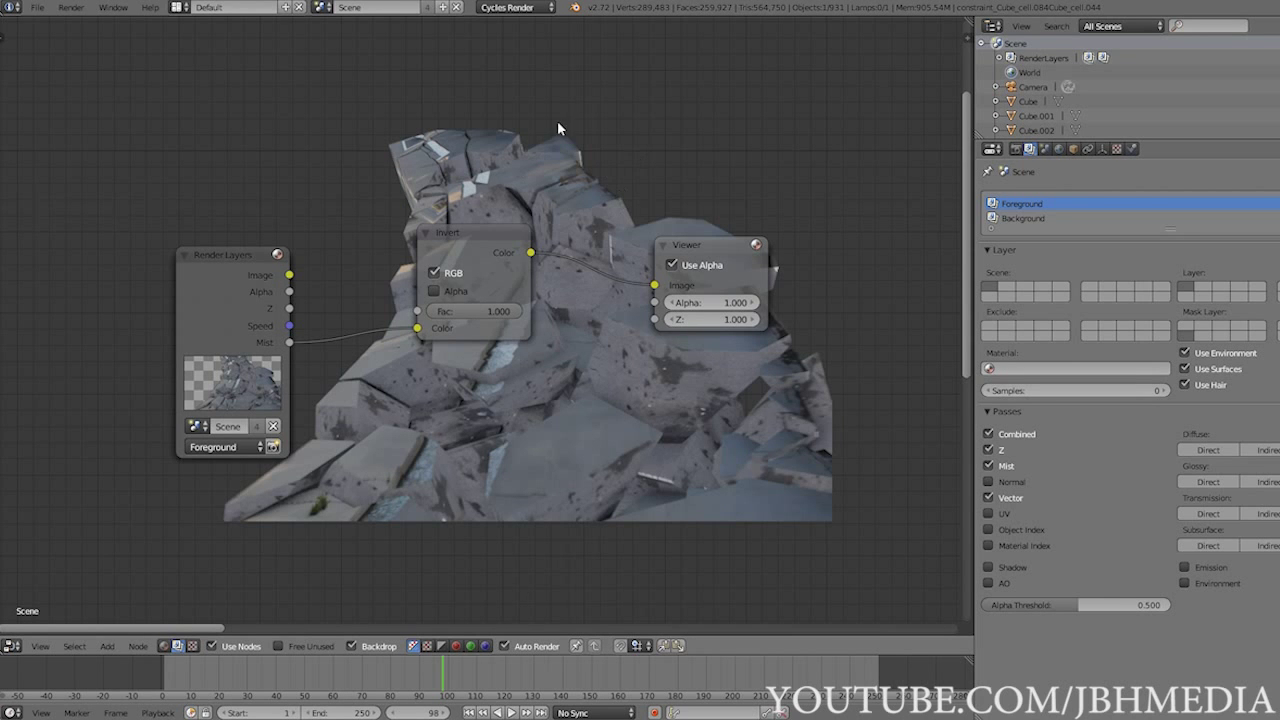
Delete the existing compositing nodes and add a Render Layers node using the Foreground layer.
middle_click_drag(557, 128, 543, 186)
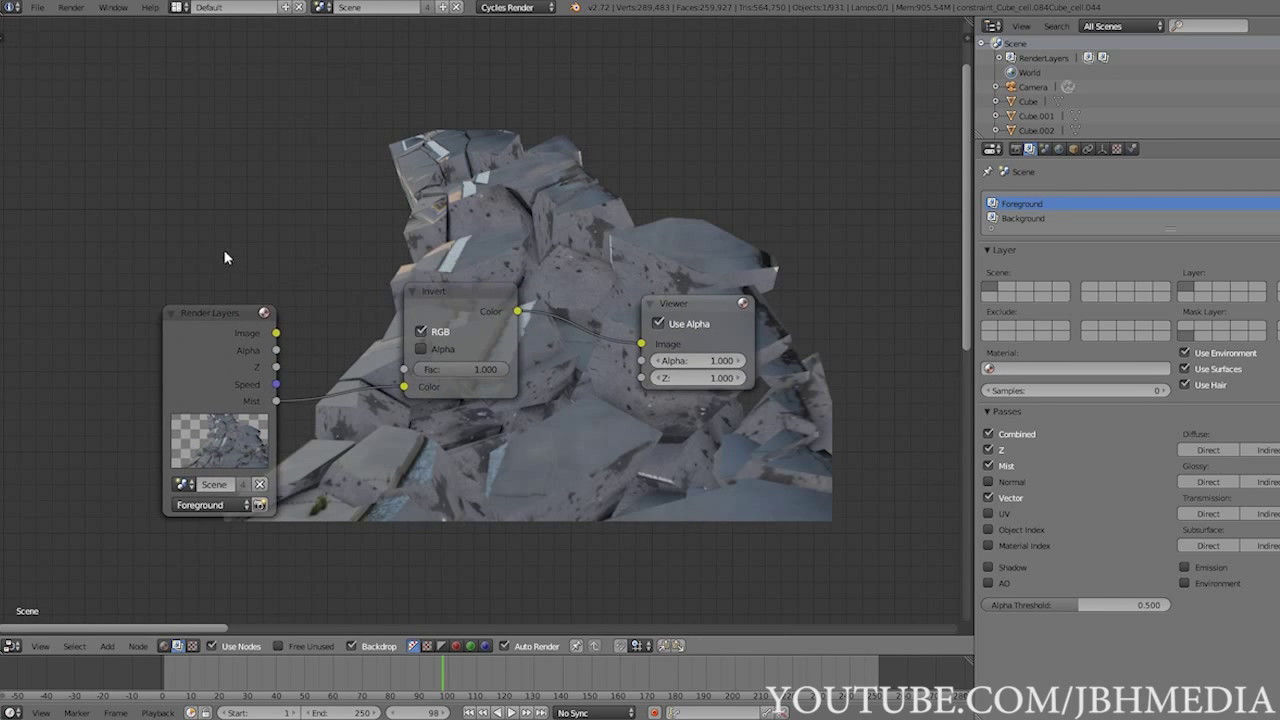
key("x")
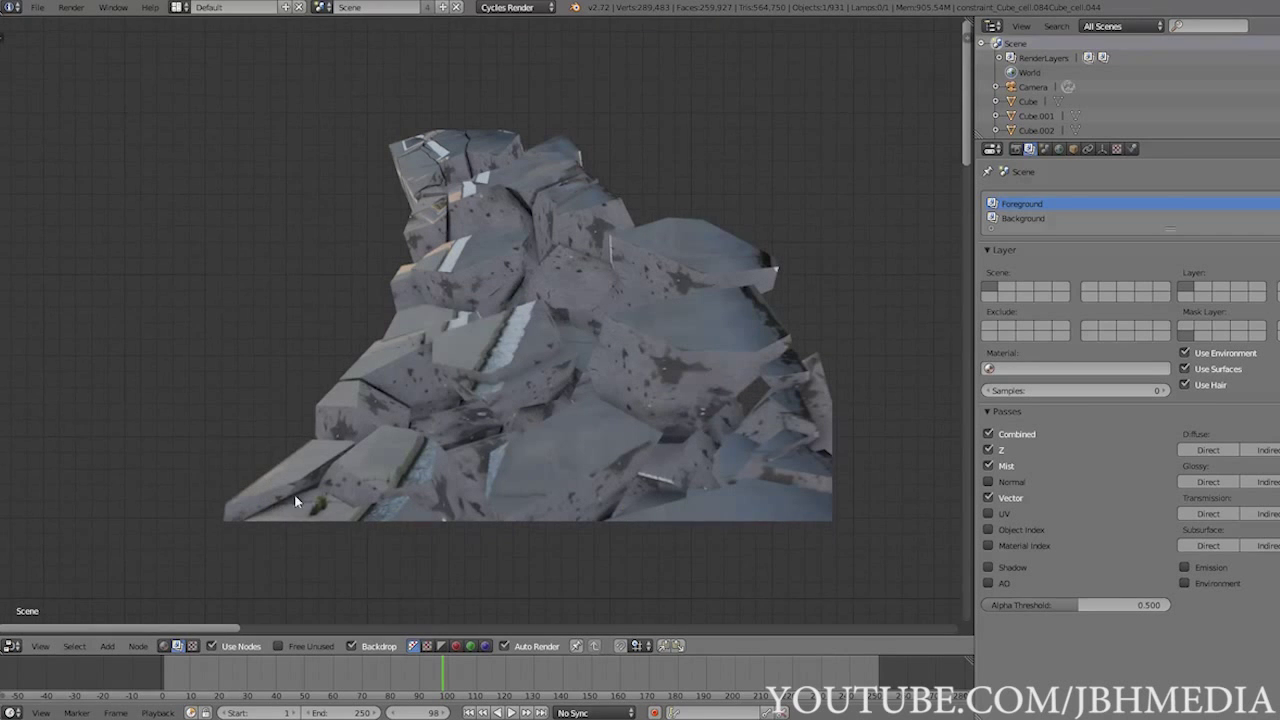
key("shift+a")
mouse_move(290, 378)
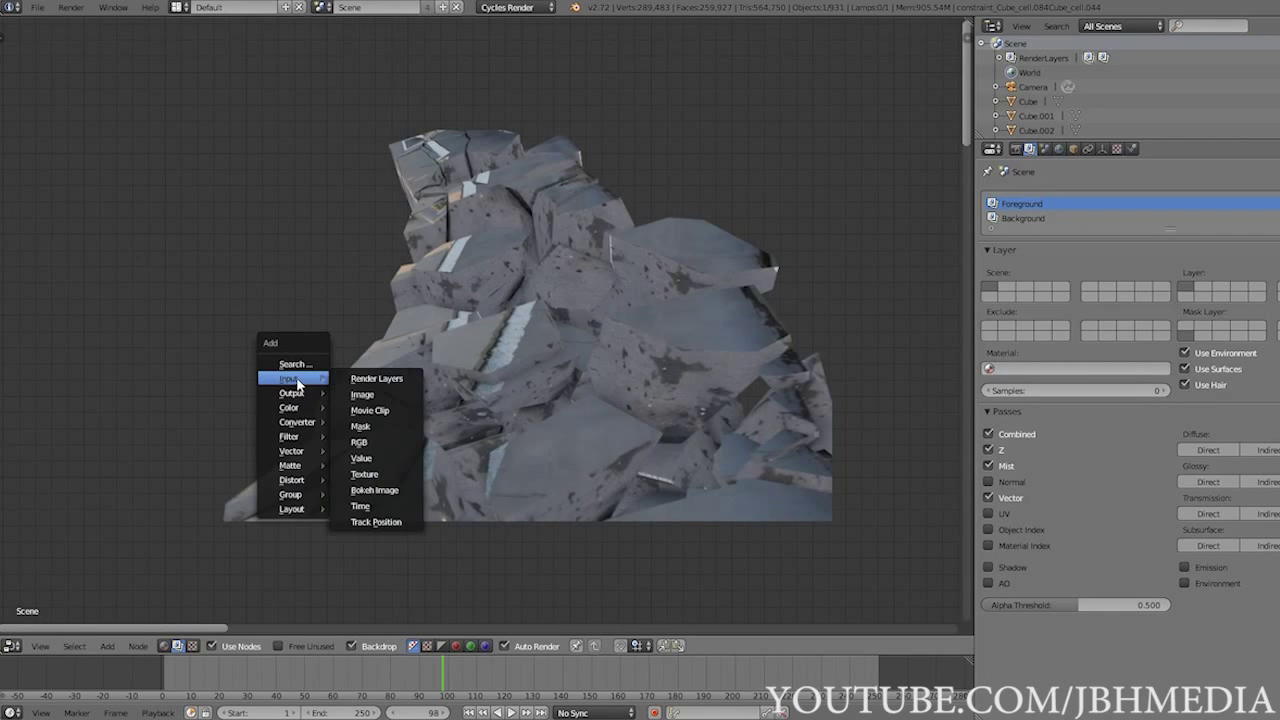
left_click(376, 383)
left_click(207, 226)
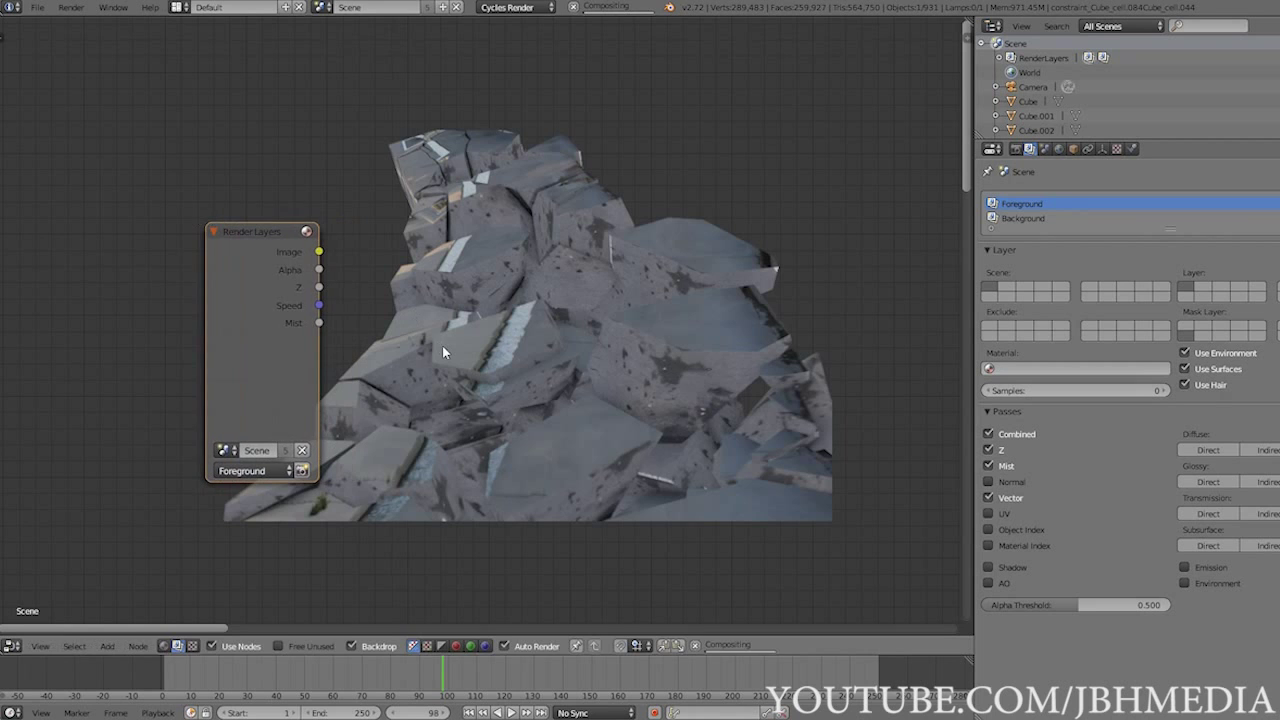
left_click(265, 472)
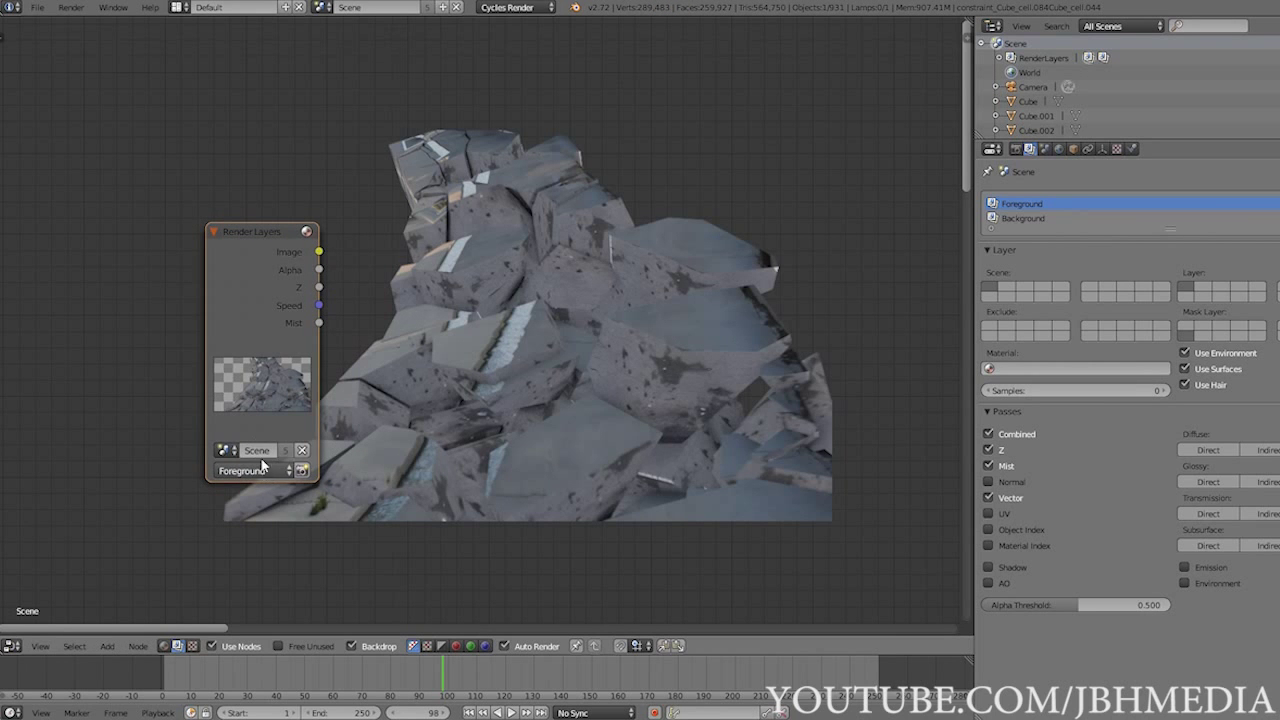
left_click_drag(260, 277, 221, 251)
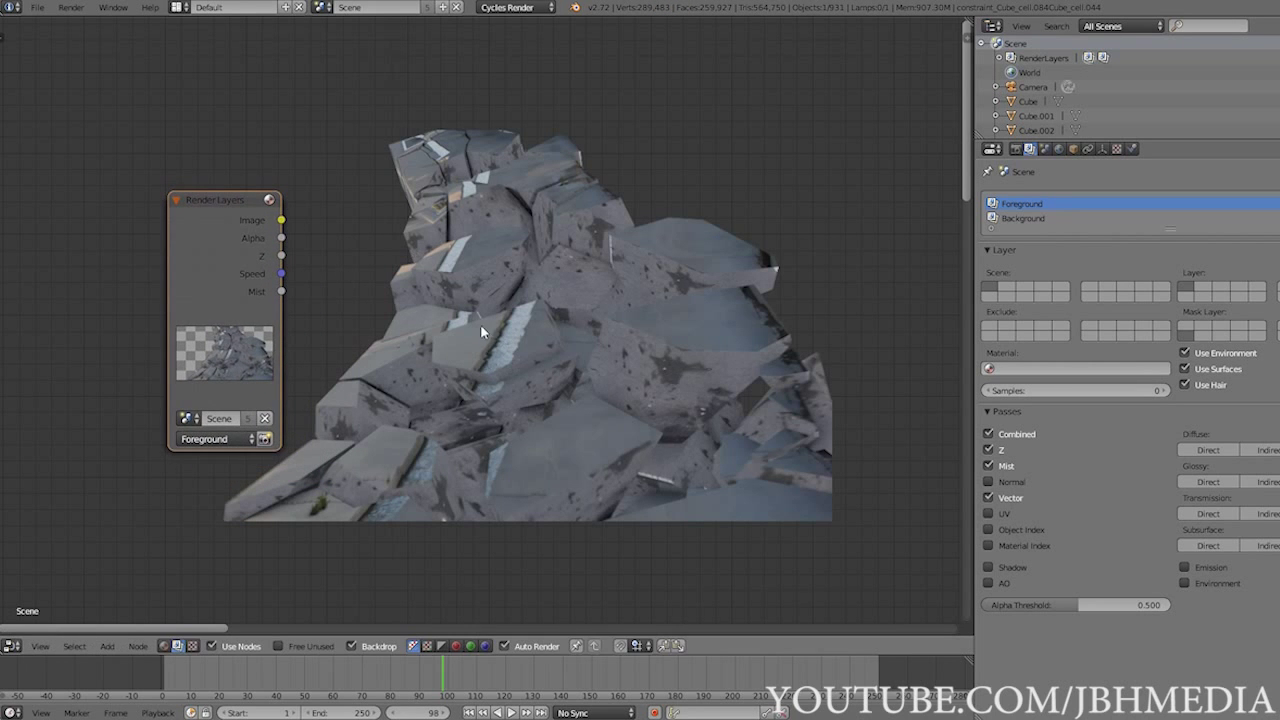
Add an Invert node beside the Render Layers node and a Viewer node after it.
key("shift+a")
mouse_move(452, 390)
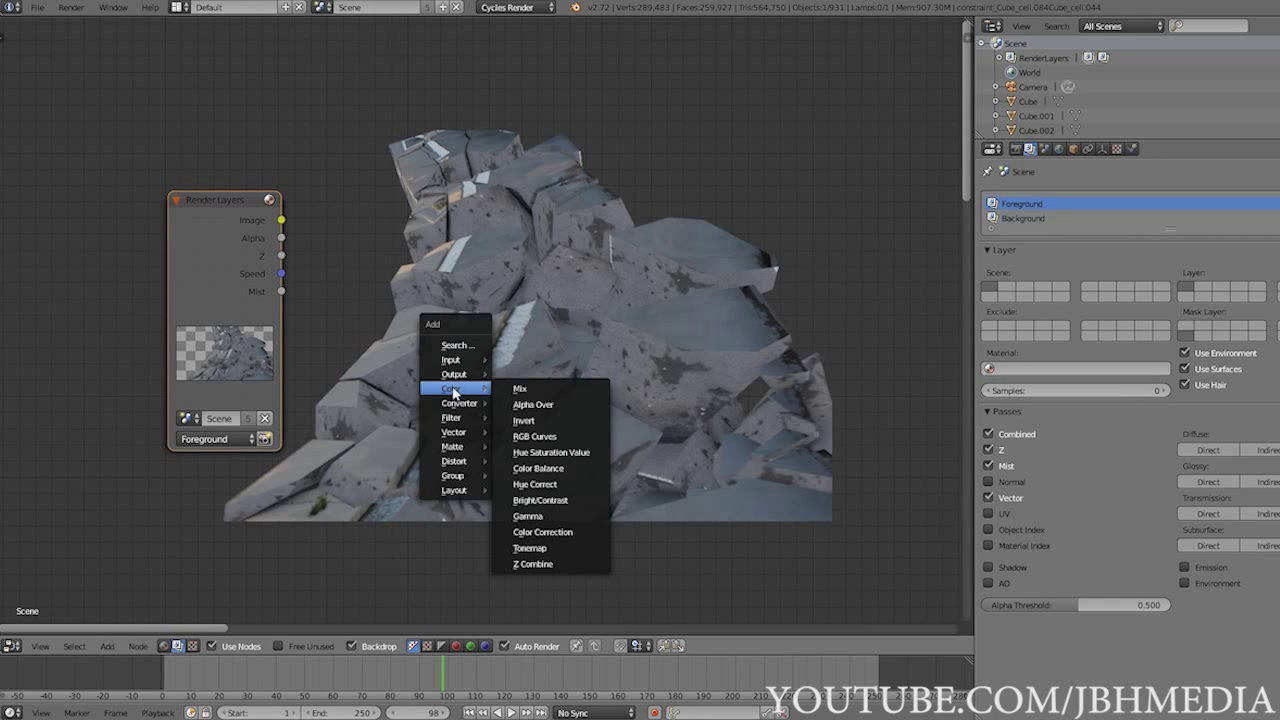
left_click(518, 421)
left_click(380, 267)
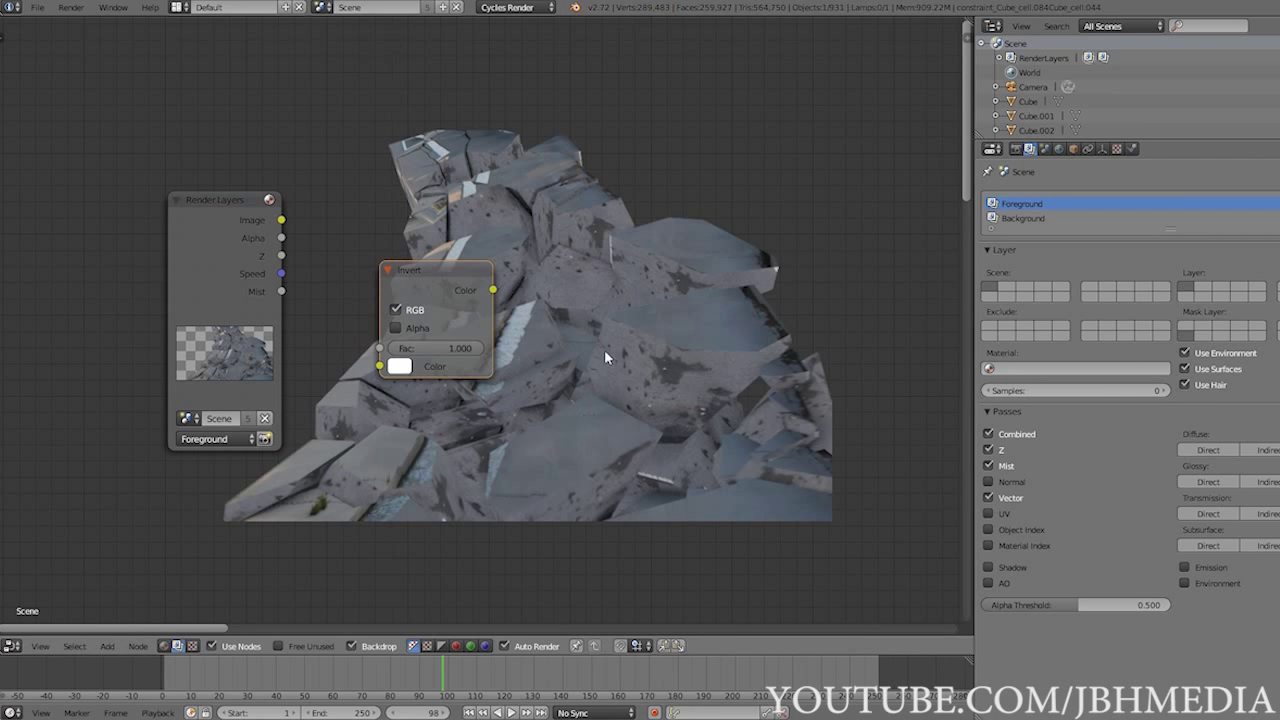
key("shift+a")
mouse_move(613, 476)
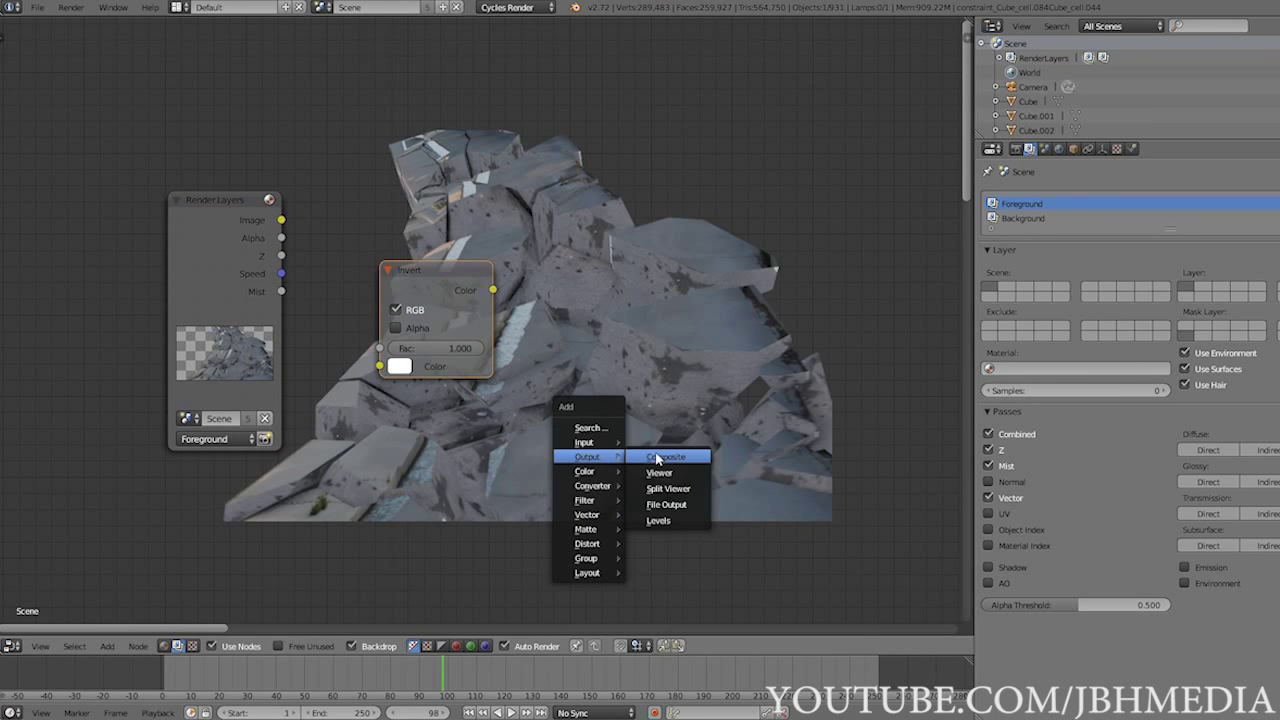
left_click(658, 474)
left_click(597, 254)
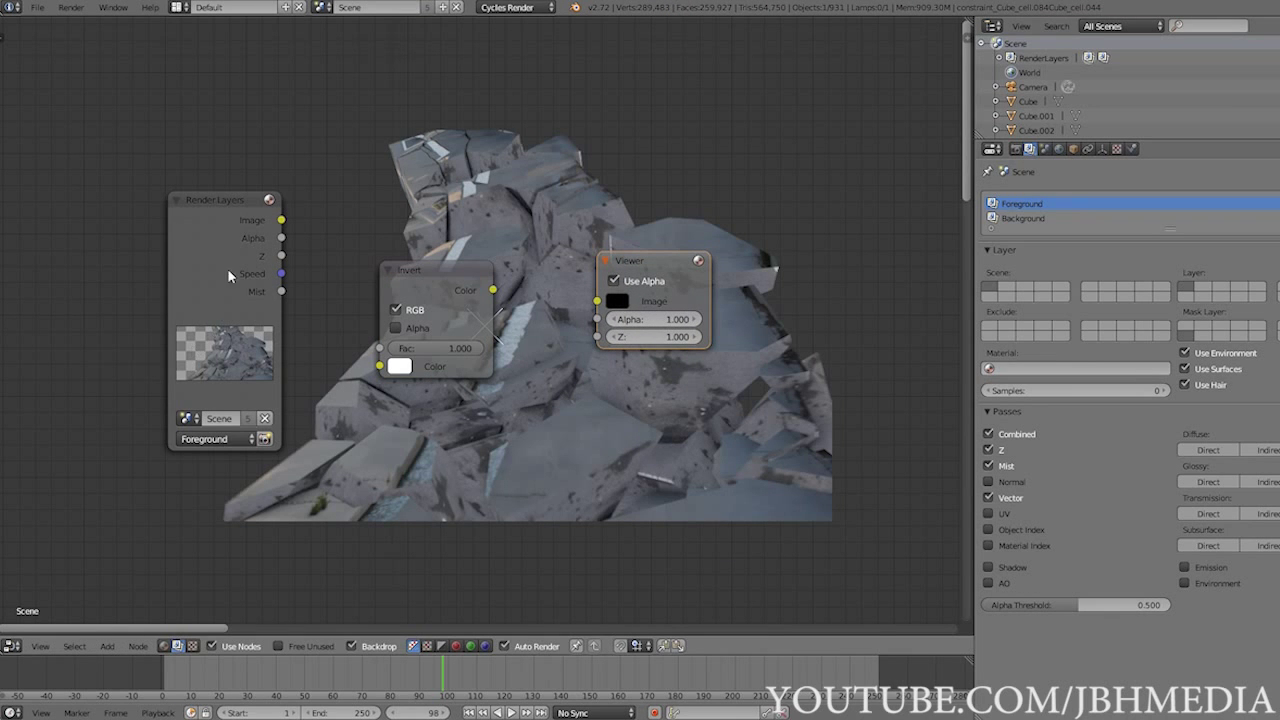
Route the Render Layers node's Mist output through the Invert node's Color input into the Viewer's Image input.
left_click_drag(282, 291, 381, 368)
left_click_drag(493, 290, 600, 306)
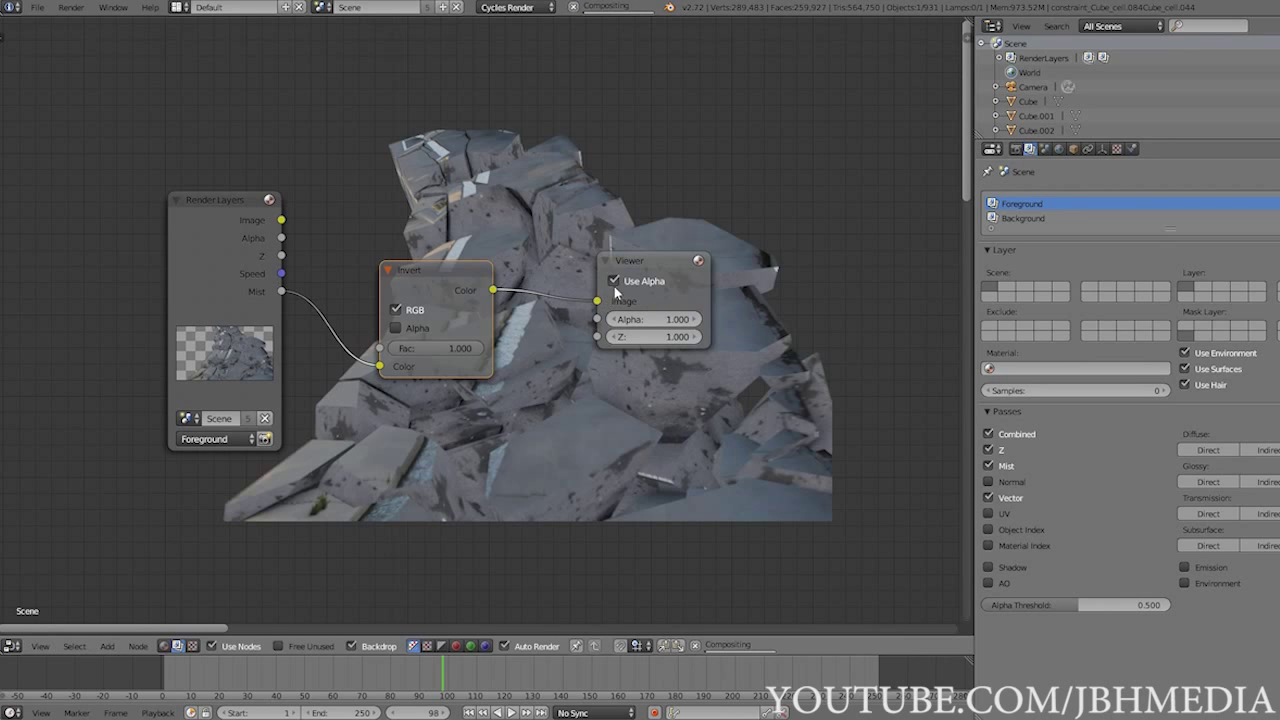
middle_click_drag(557, 191, 544, 395)
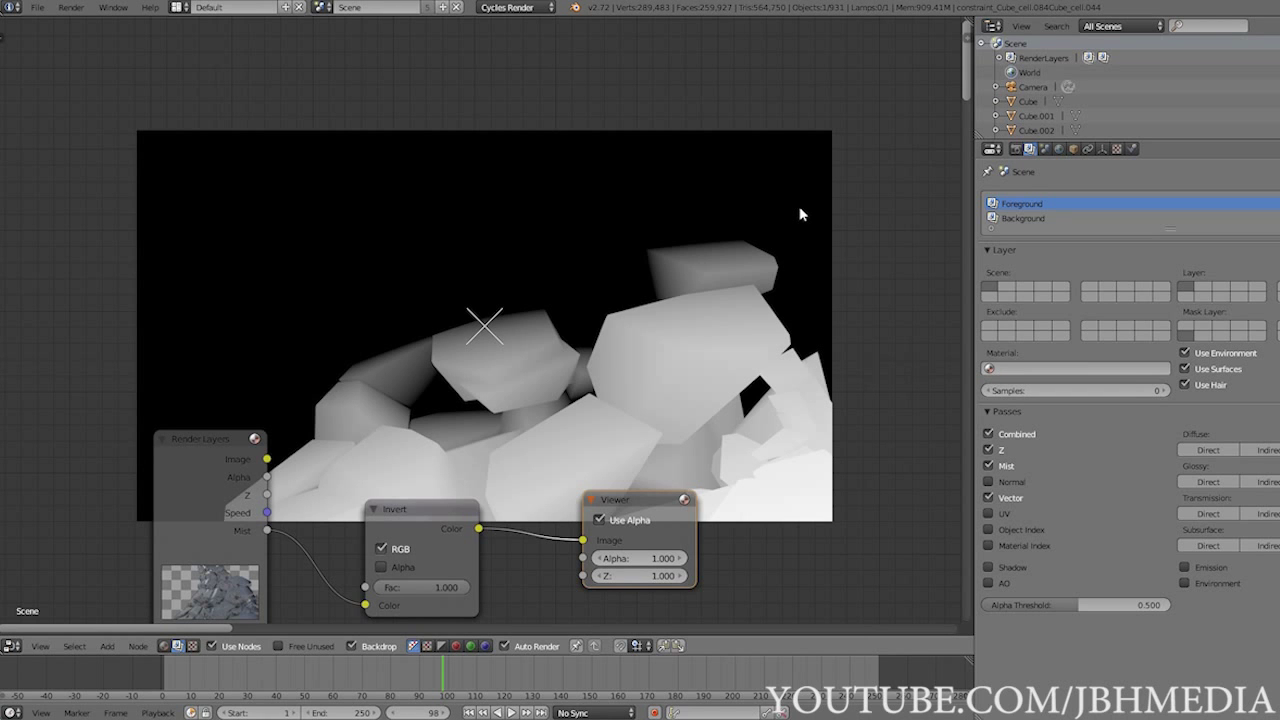
middle_click_drag(650, 350, 513, 133)
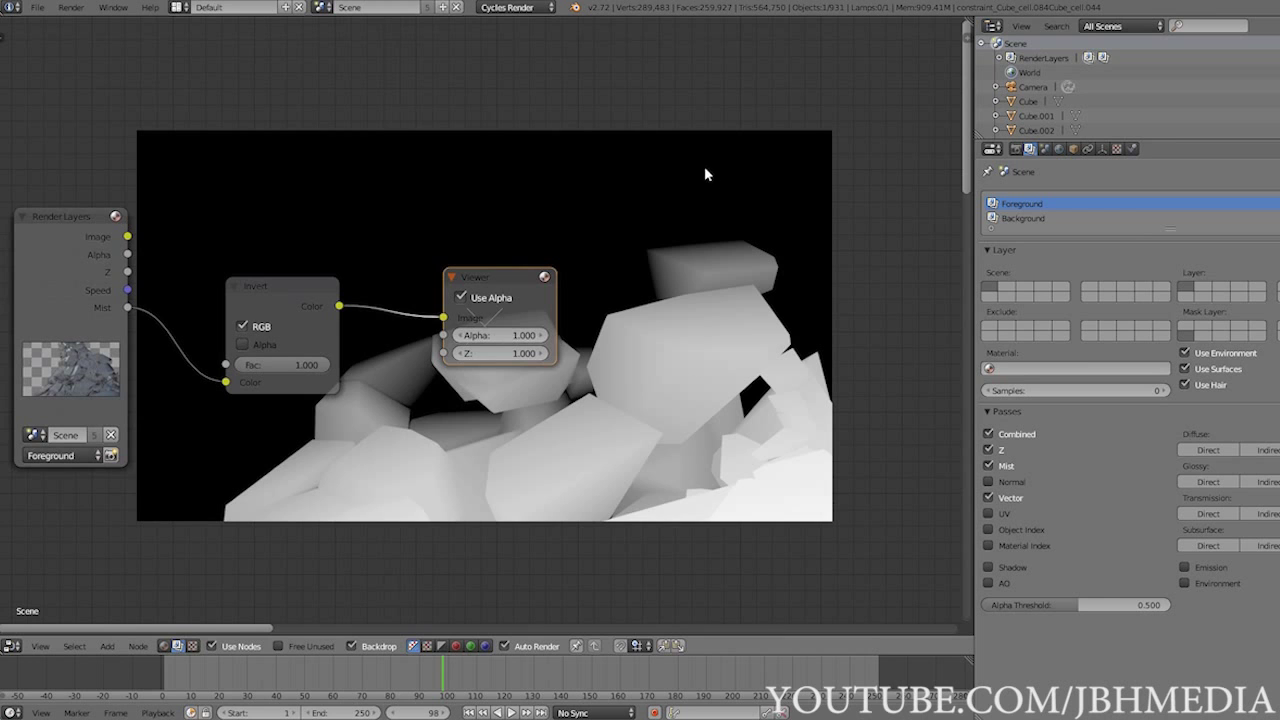
middle_click_drag(497, 209, 678, 278)
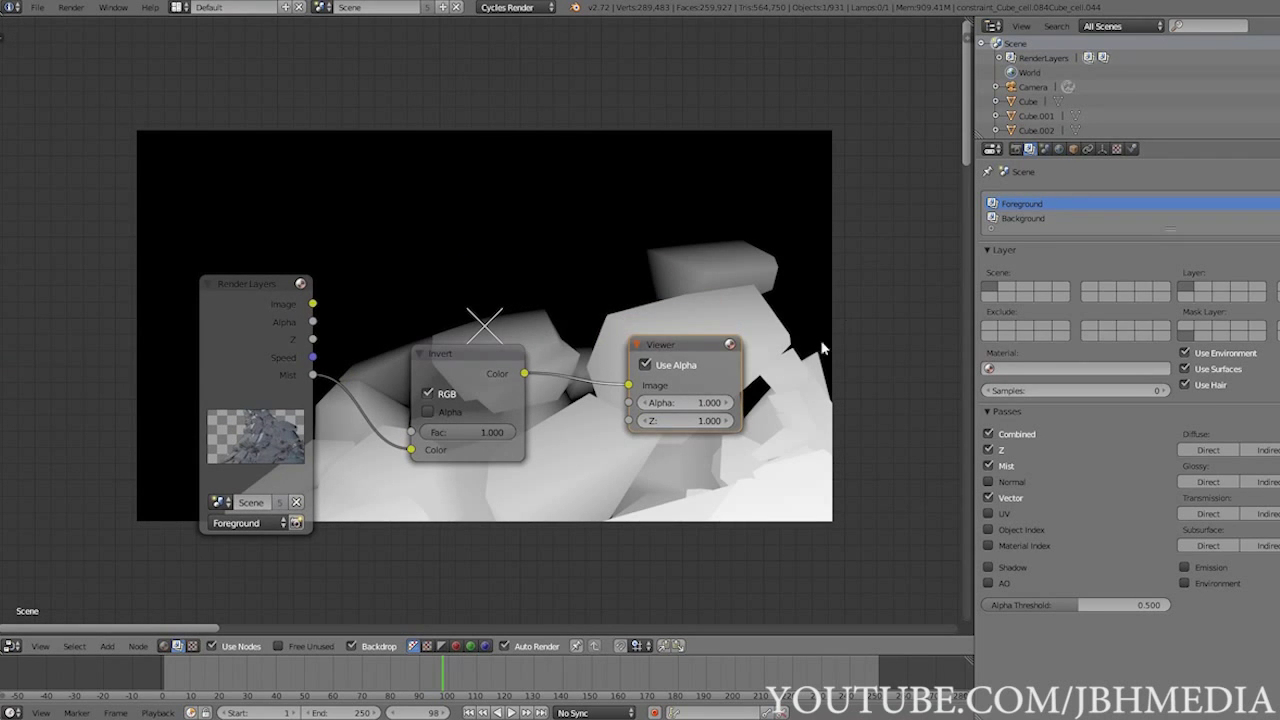
scroll(561, 374, "up", 1)
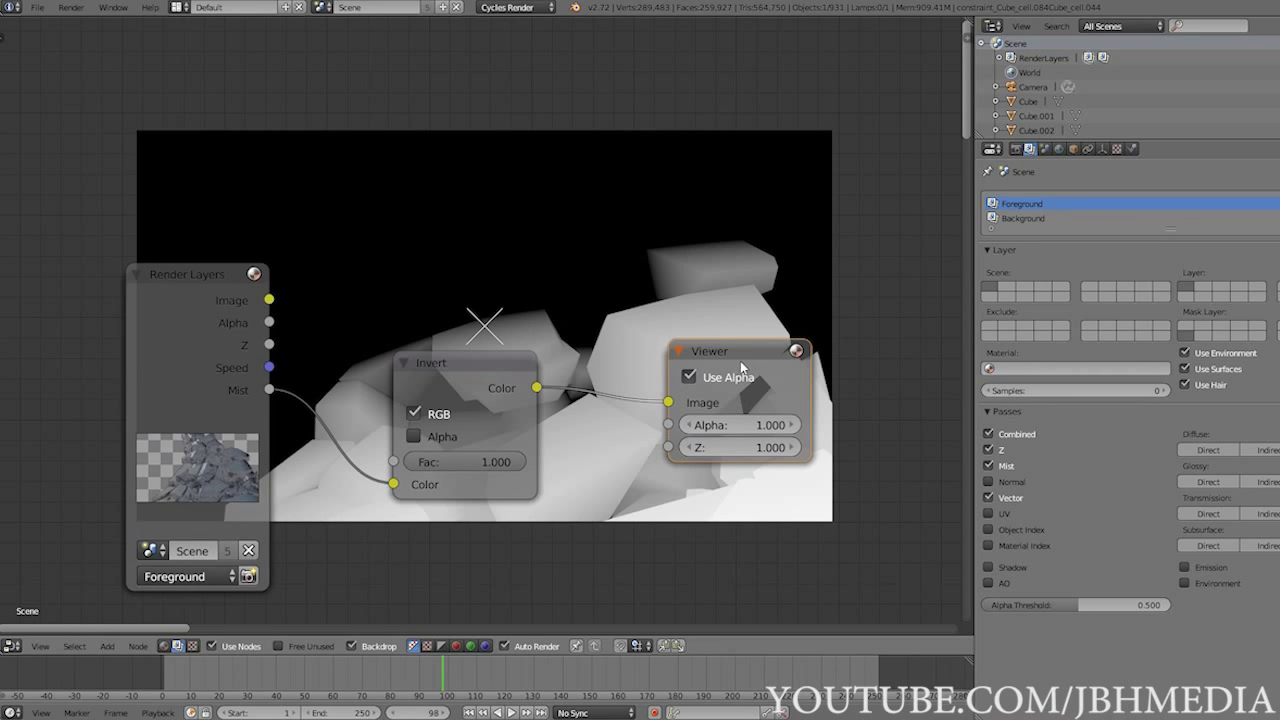
Add a File Output node below the Viewer and link the Invert node's Color output to its Image input.
middle_click_drag(575, 237, 440, 382)
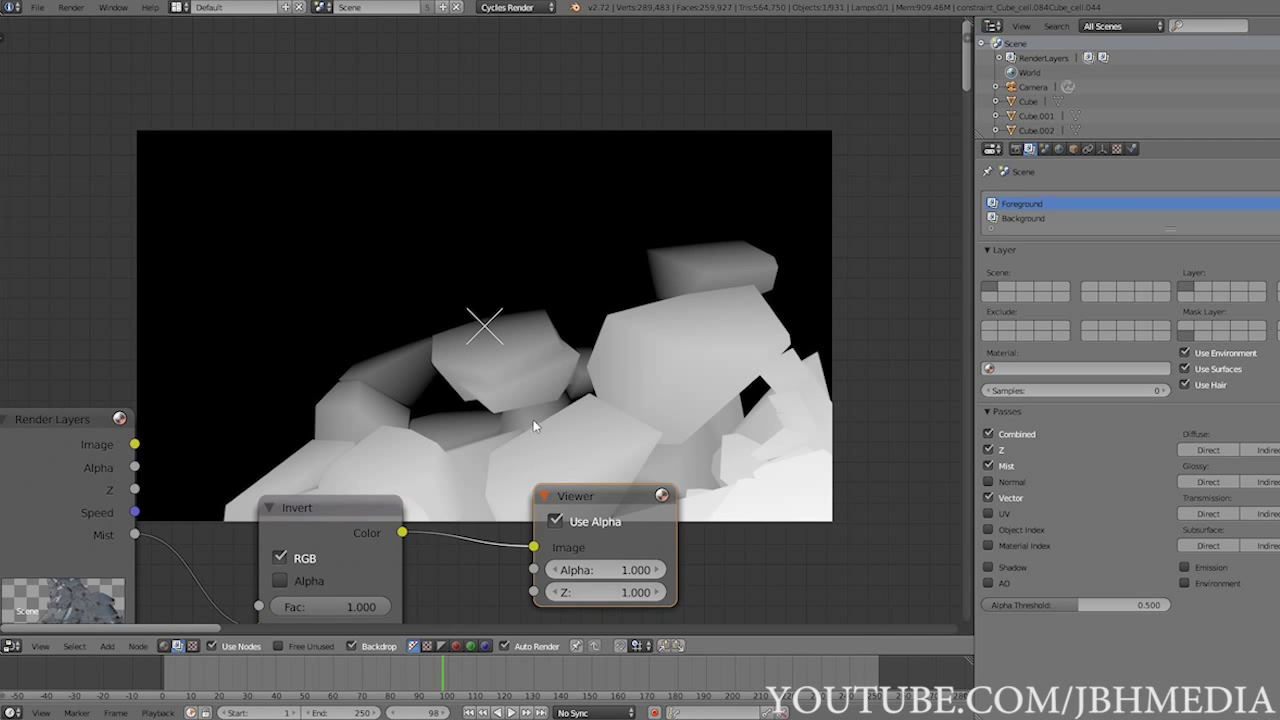
middle_click_drag(534, 426, 531, 140)
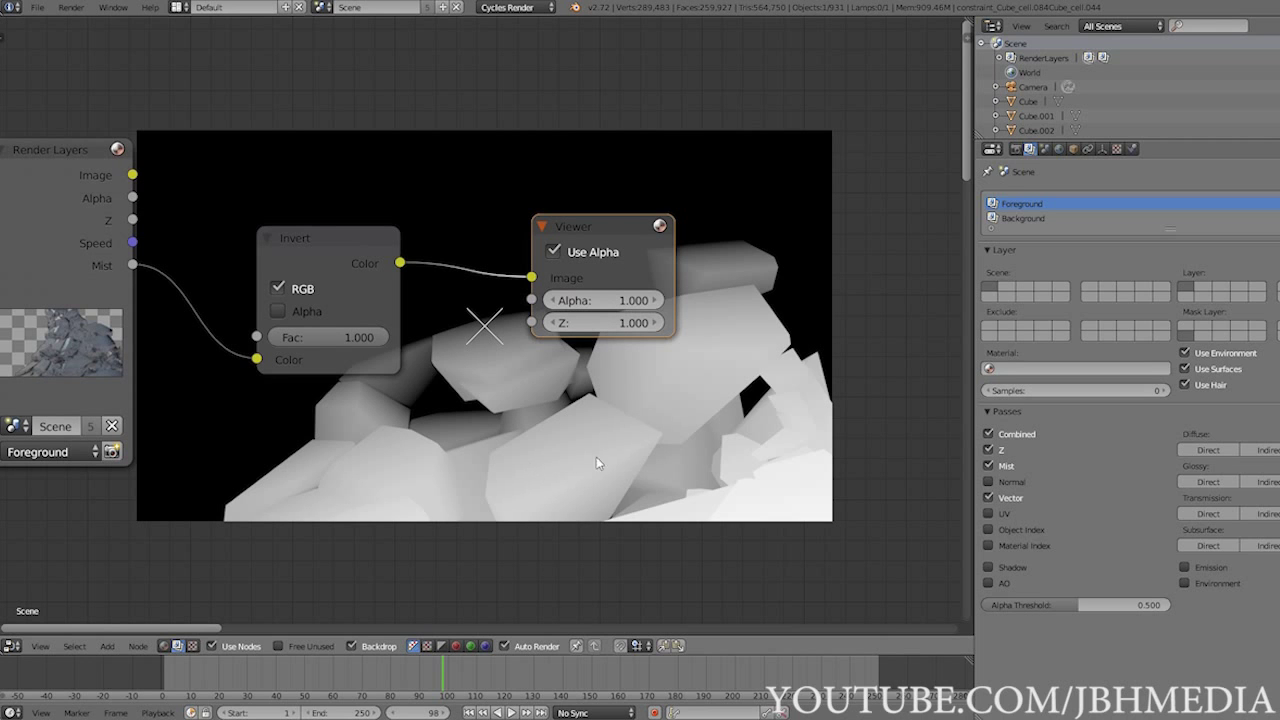
key("shift+a")
mouse_move(629, 458)
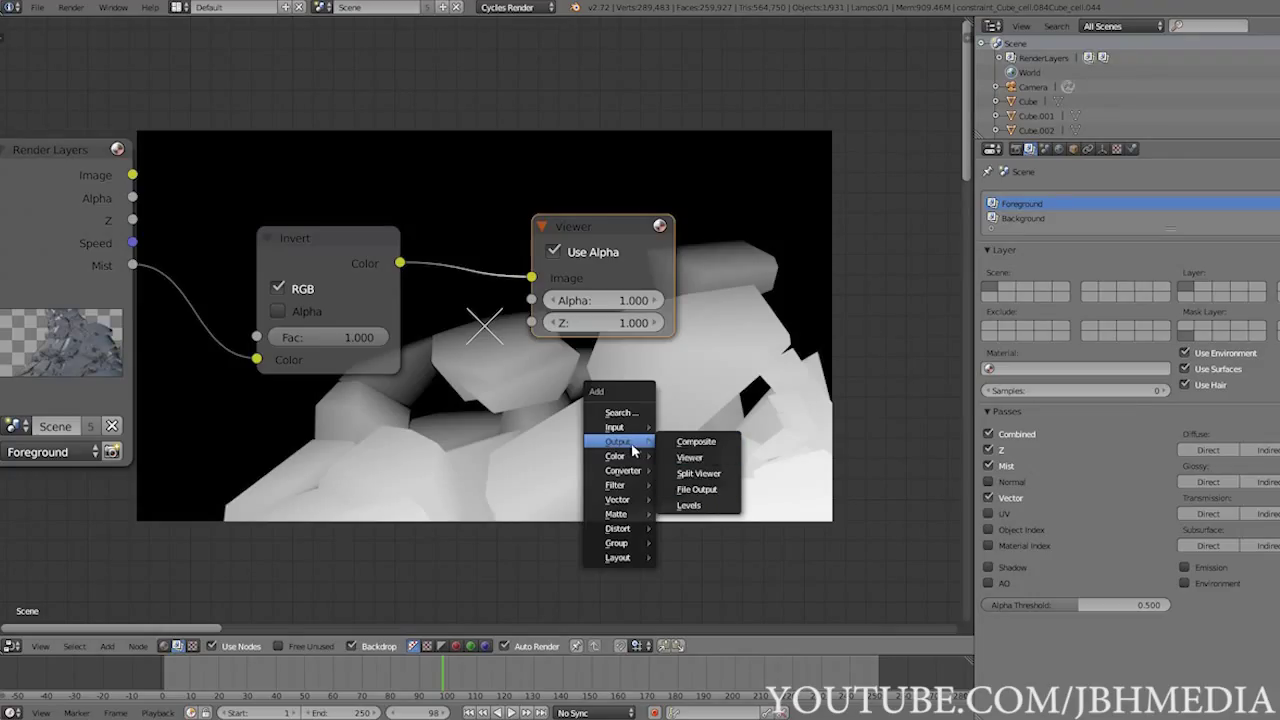
left_click(700, 491)
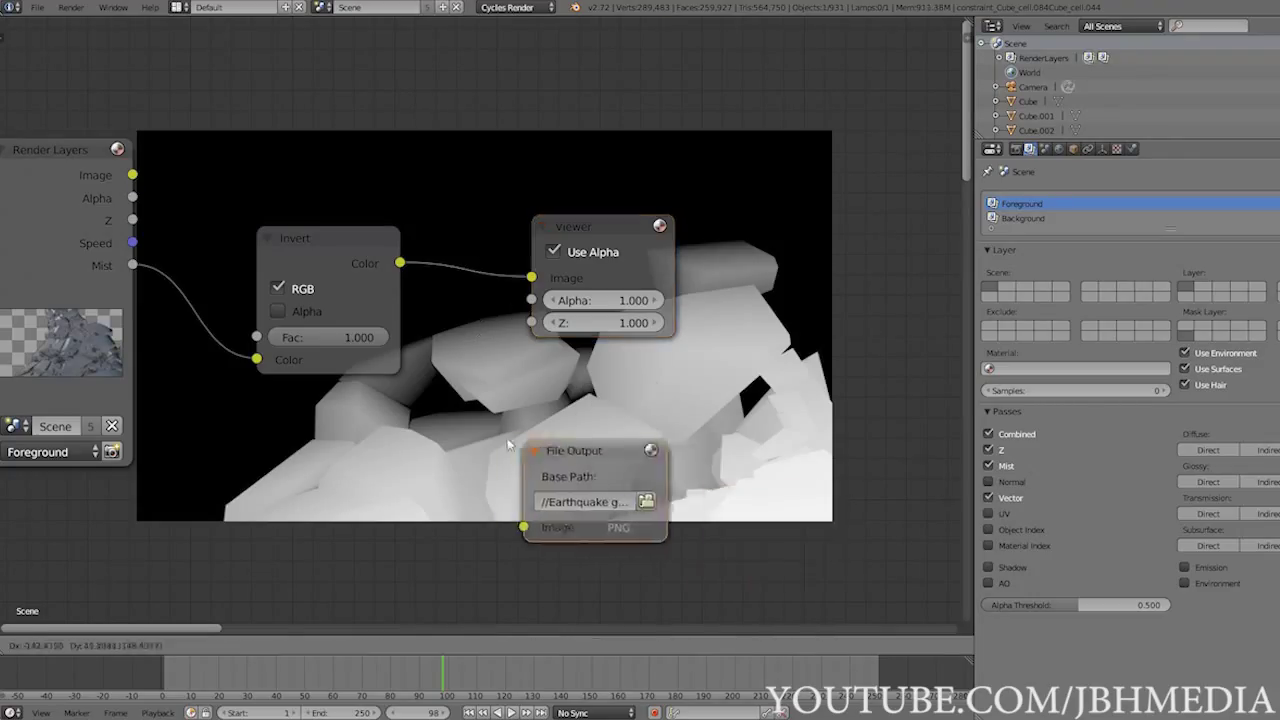
left_click(556, 492)
left_click_drag(402, 264, 484, 531)
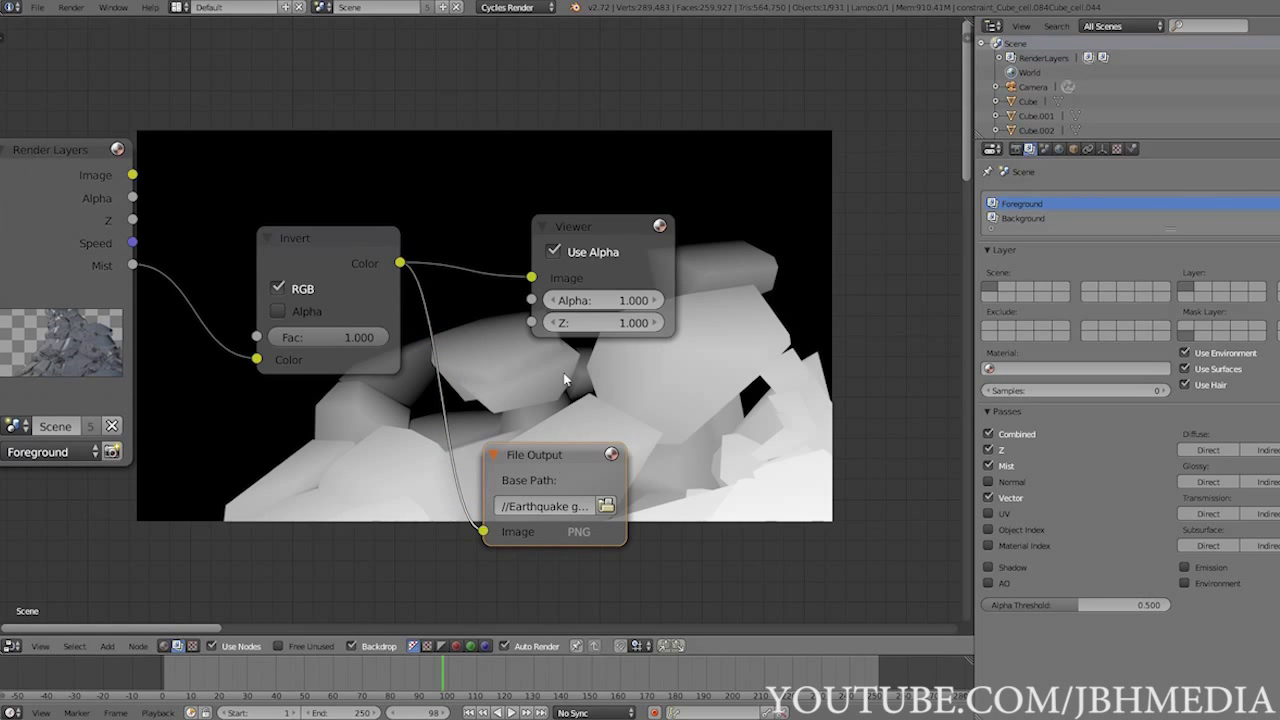
Browse for the File Output node's base path and create a folder named "z pass folder test" in San Andreas Earthquake LA.
middle_click_drag(562, 372, 696, 331)
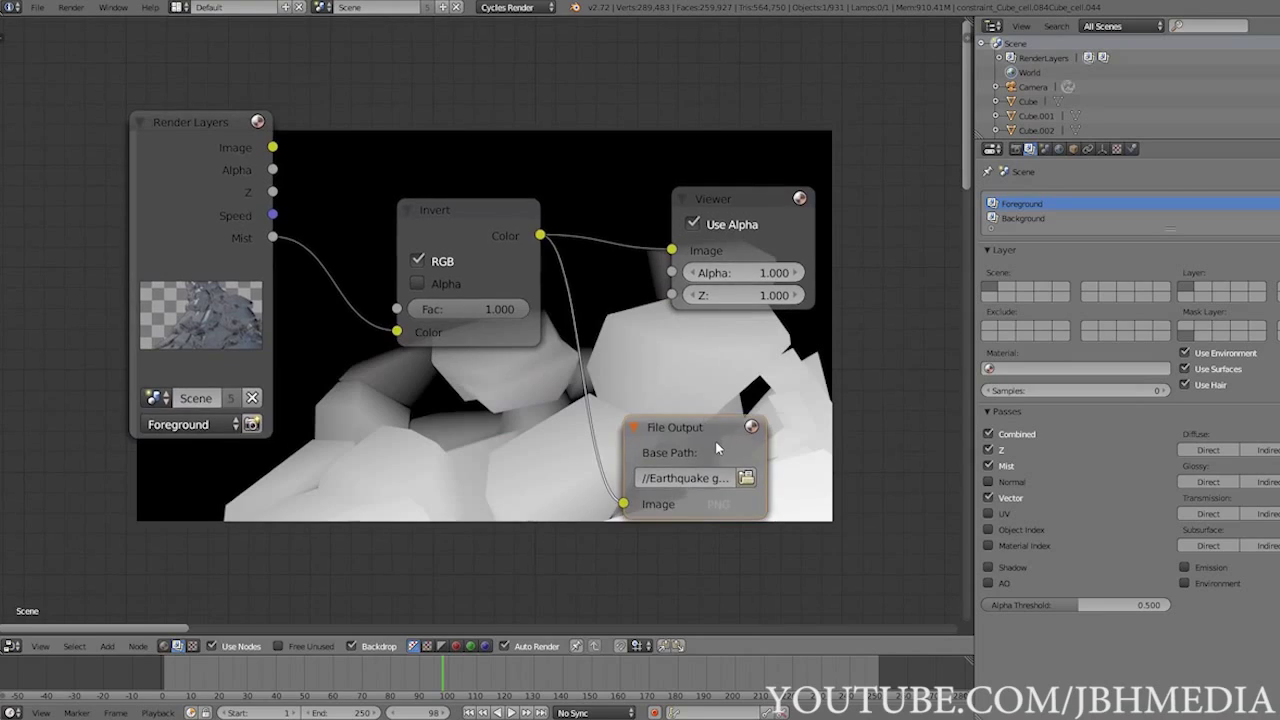
left_click_drag(719, 449, 764, 401)
left_click(793, 434)
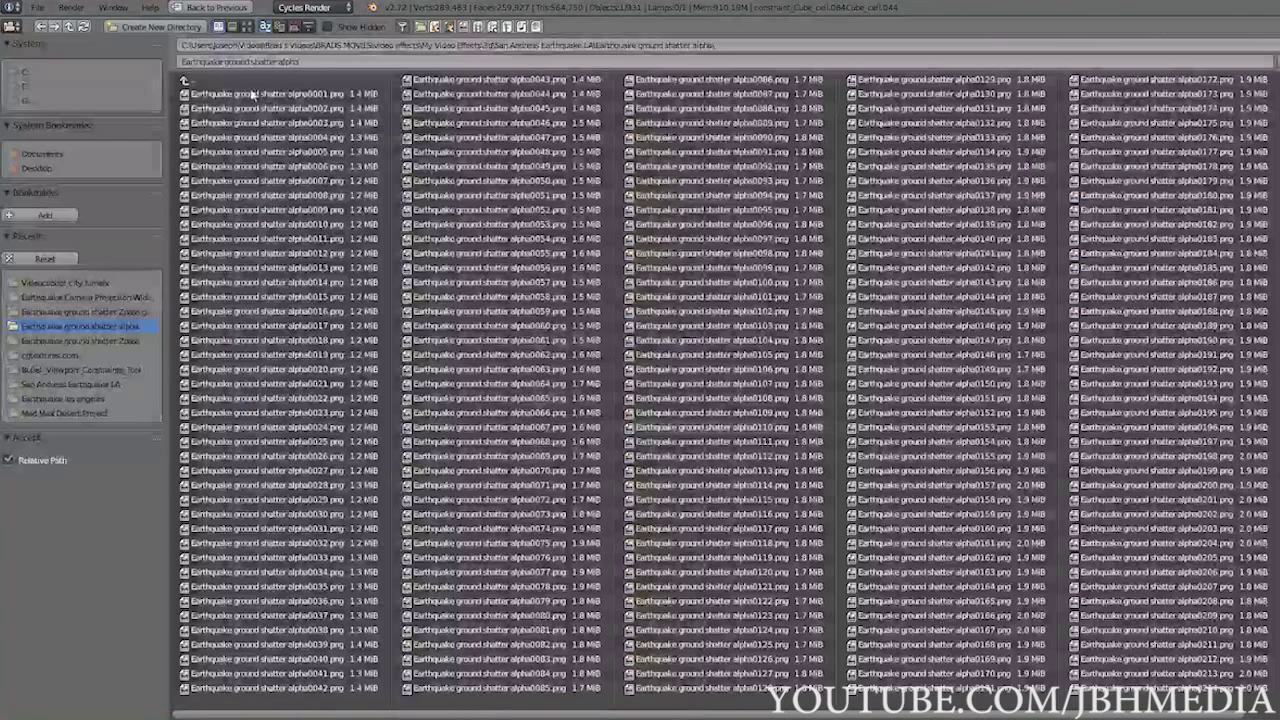
left_click(210, 81)
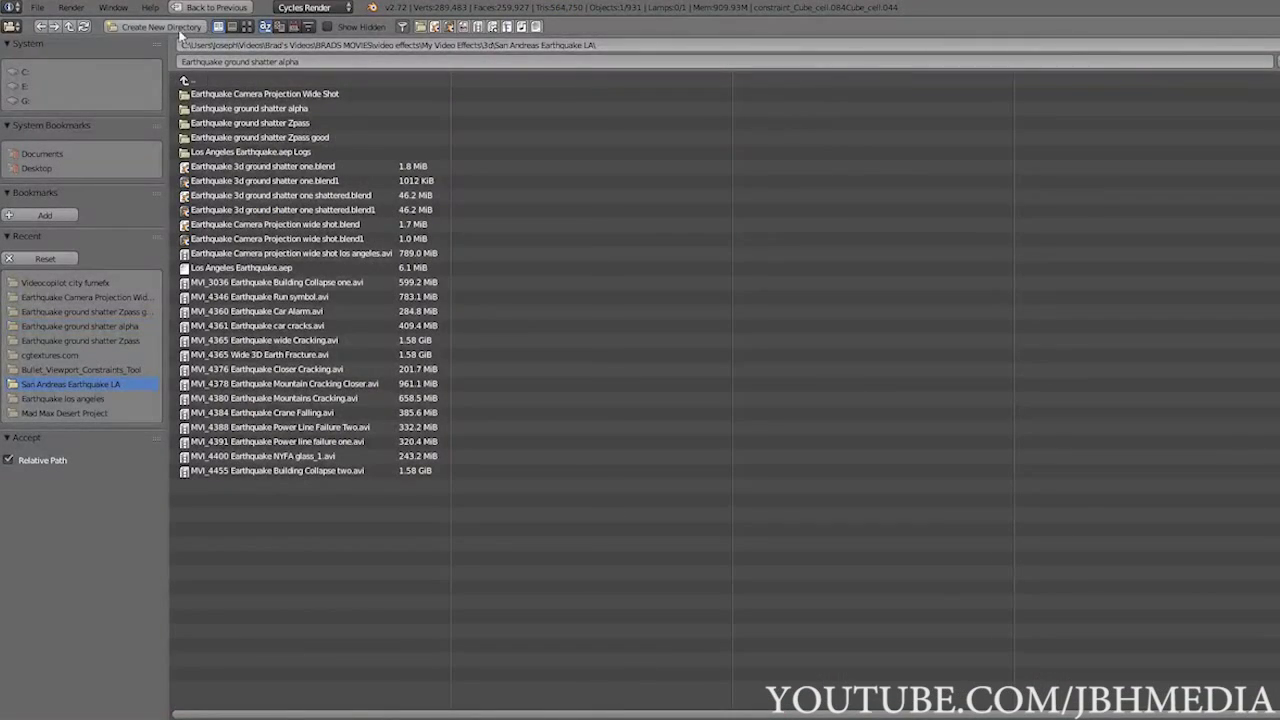
left_click(155, 26)
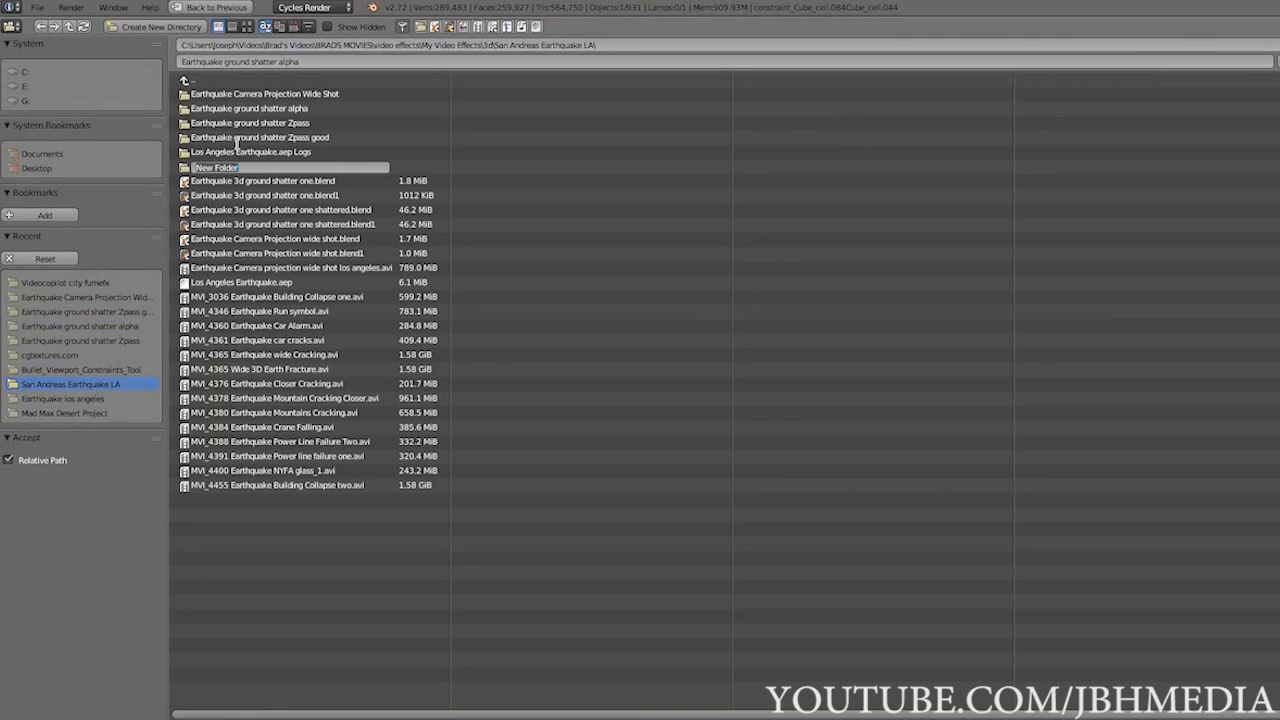
type("2 pass")
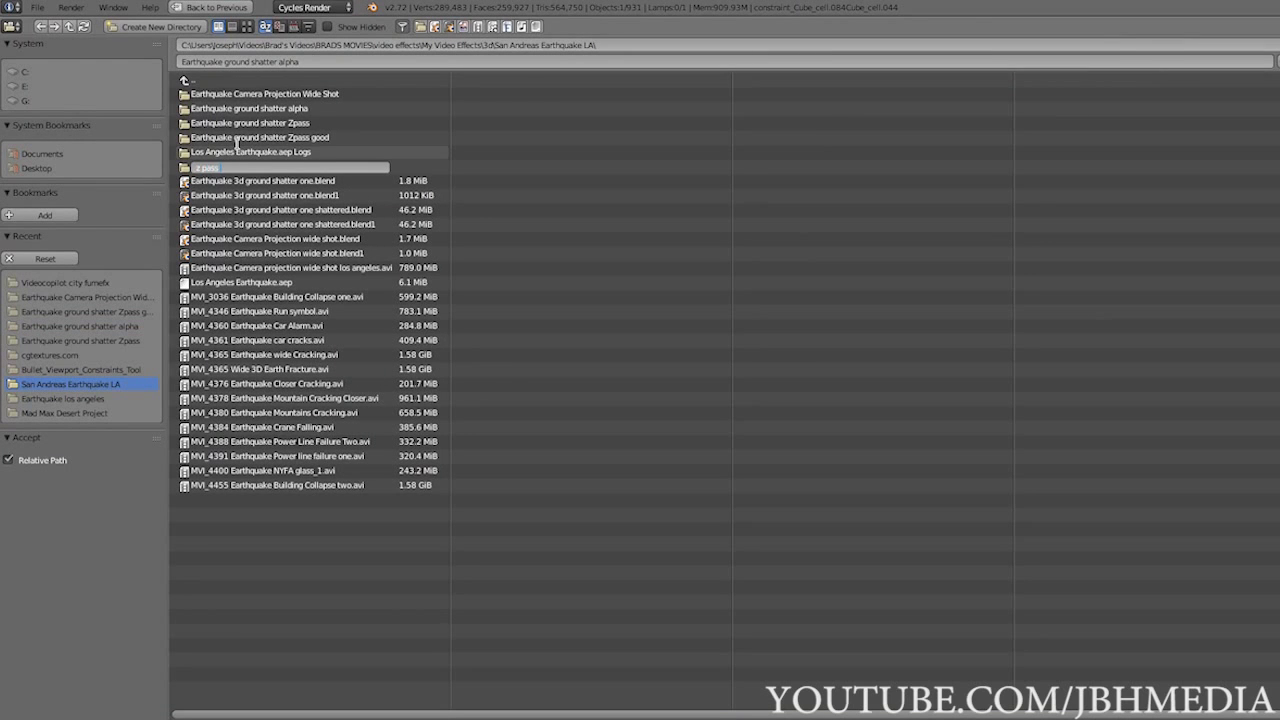
type(" folder test")
key("Return")
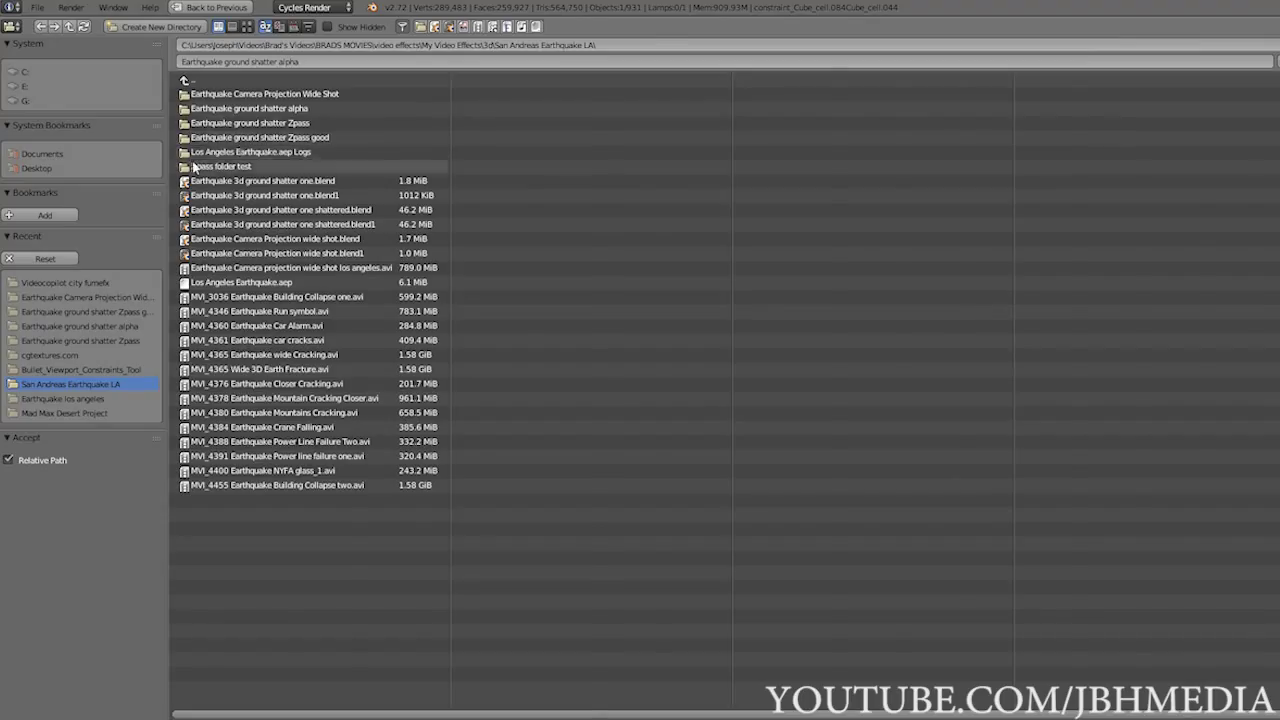
Set the File Output node's base path to the "z pass folder test" folder with the file name zpass.
left_click(205, 166)
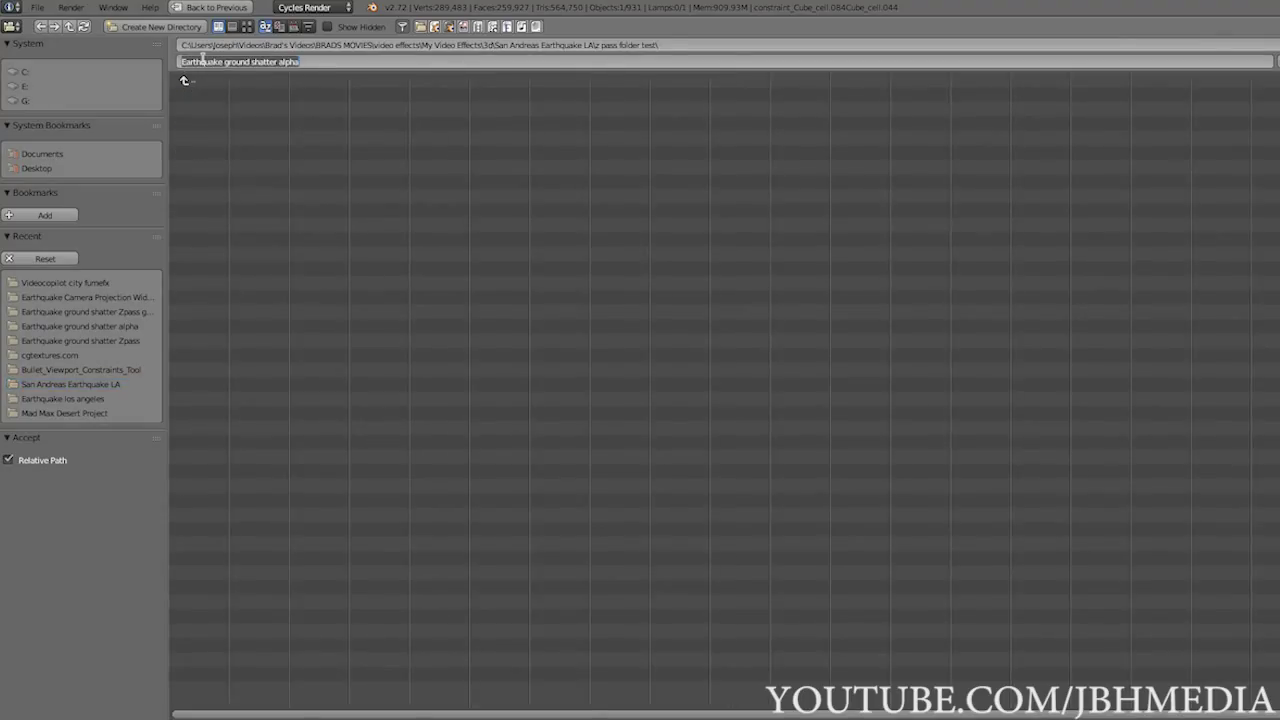
type("zpass")
key("Return")
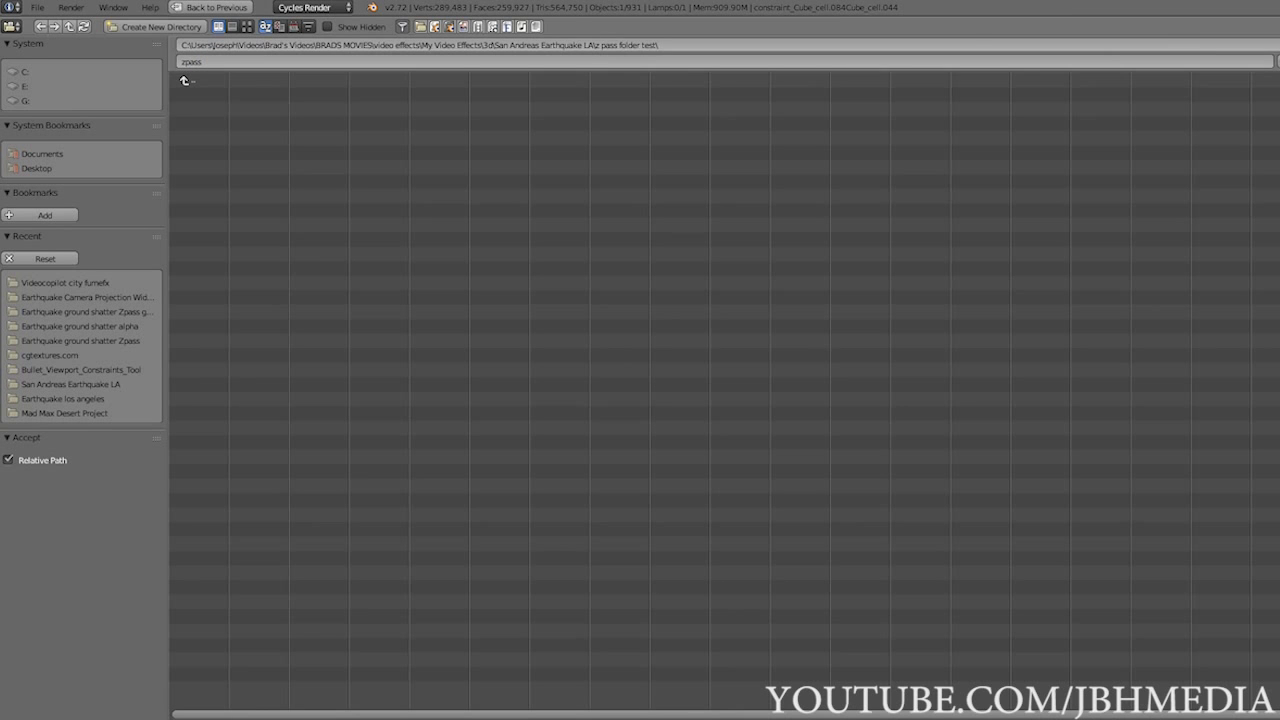
key("Return")
Show the scene's render settings and shift the File Output node slightly farther from the Invert node.
middle_click_drag(615, 401, 392, 445)
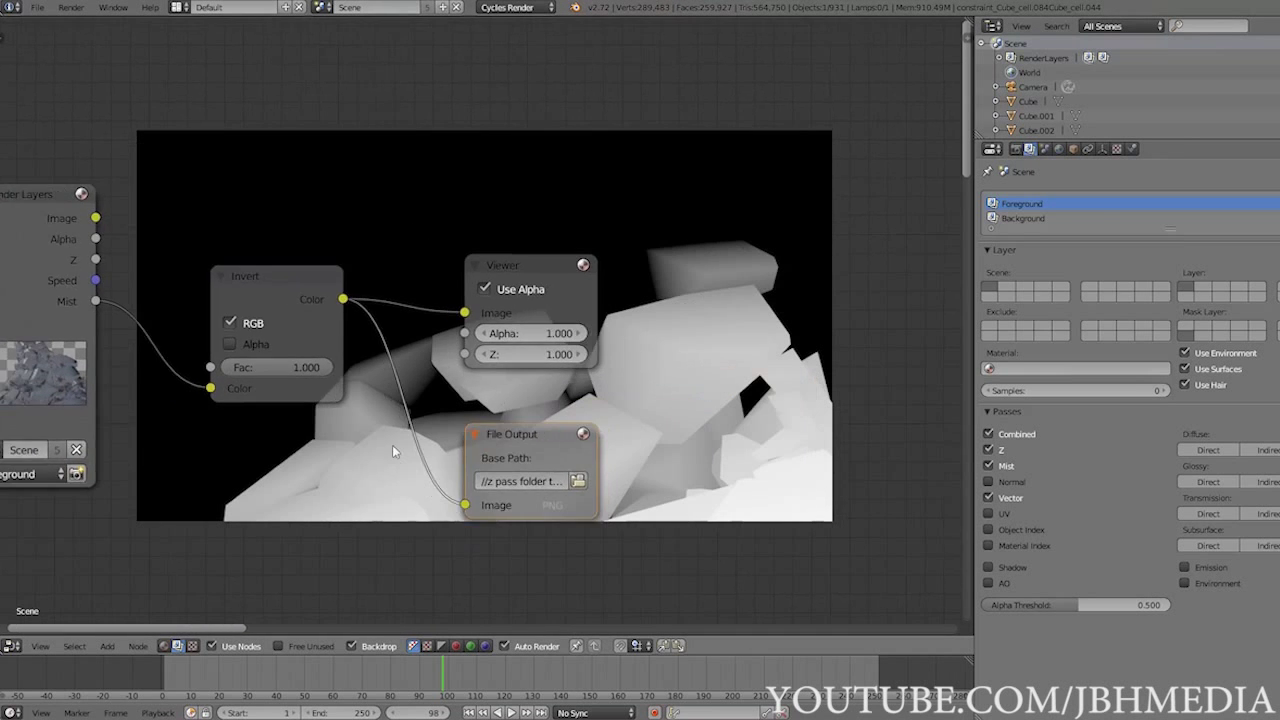
scroll(400, 410, "down", 3)
middle_click_drag(407, 375, 567, 378)
left_click(1016, 148)
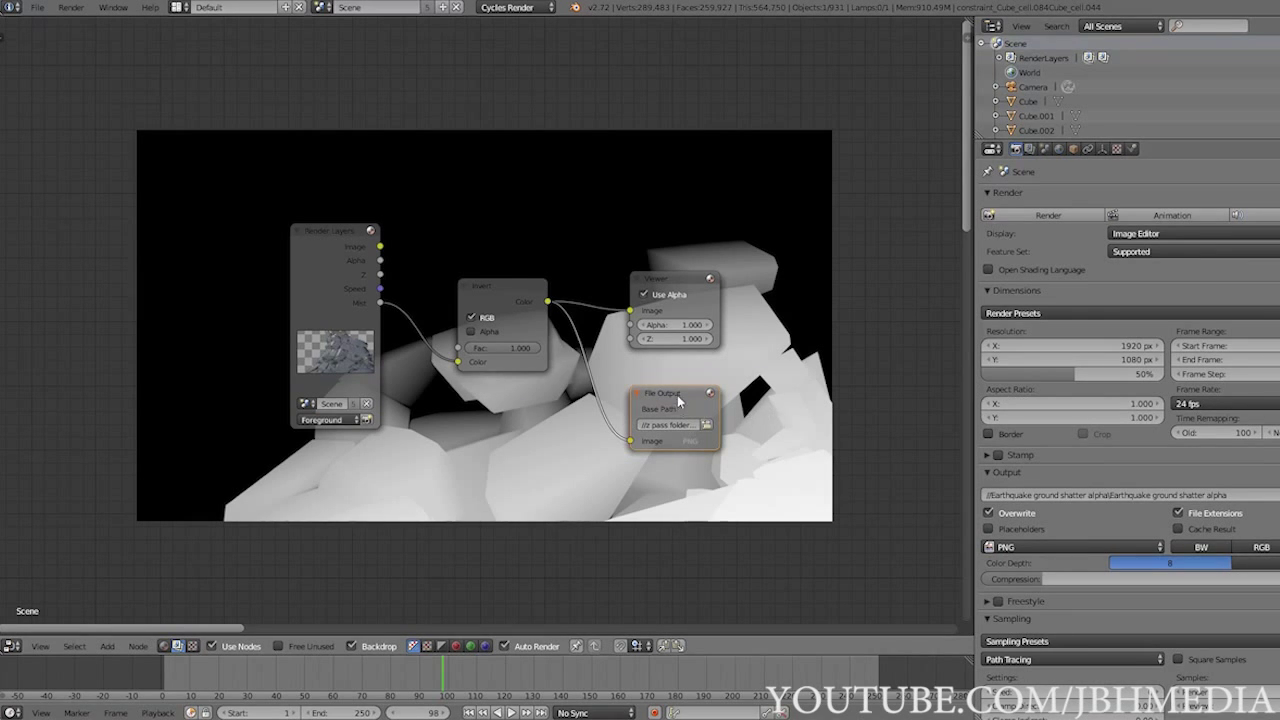
left_click_drag(677, 395, 704, 397)
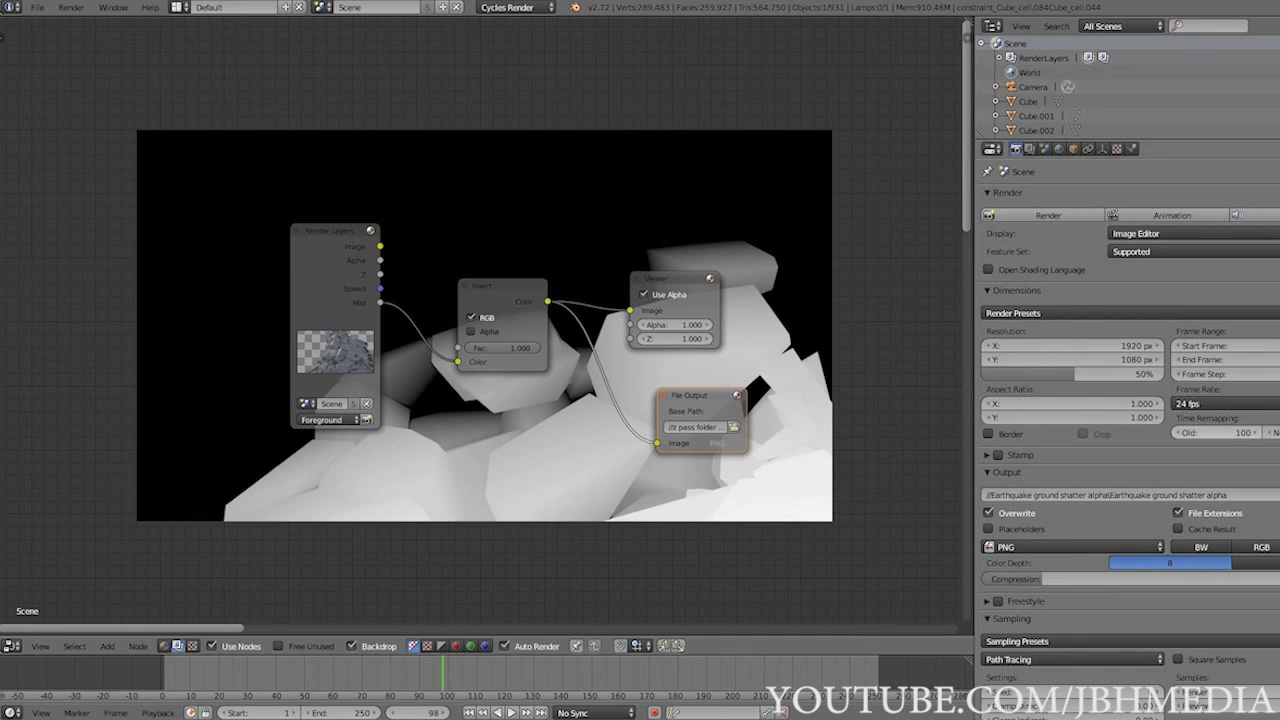